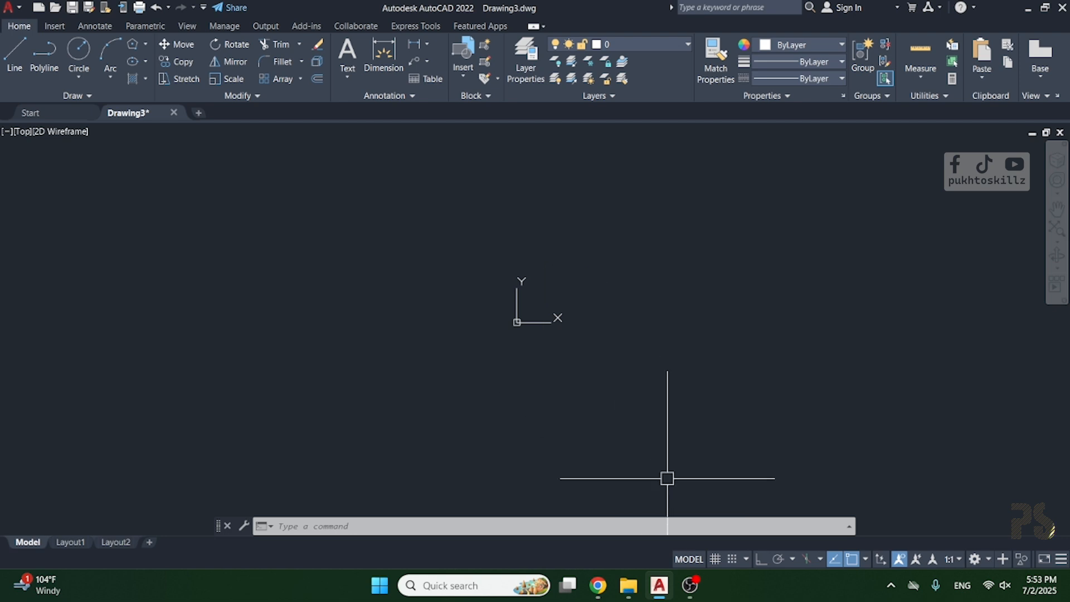
Step: Turn on the drawing grid and grid snap mode
left_click(716, 559)
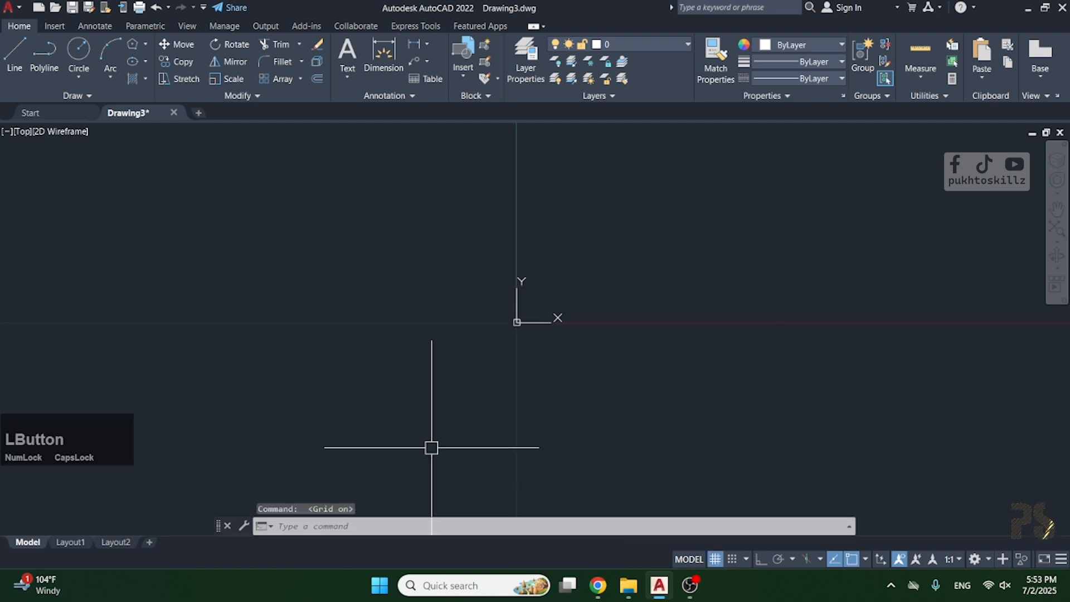
scroll(447, 374, "down", 3)
scroll(411, 381, "up", 2)
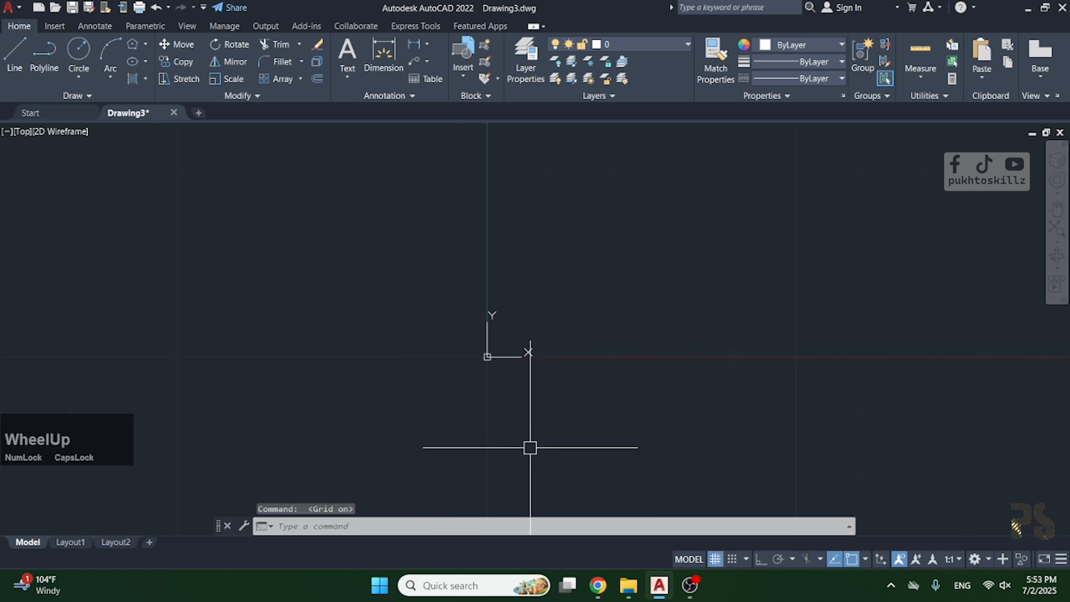
left_click(732, 559)
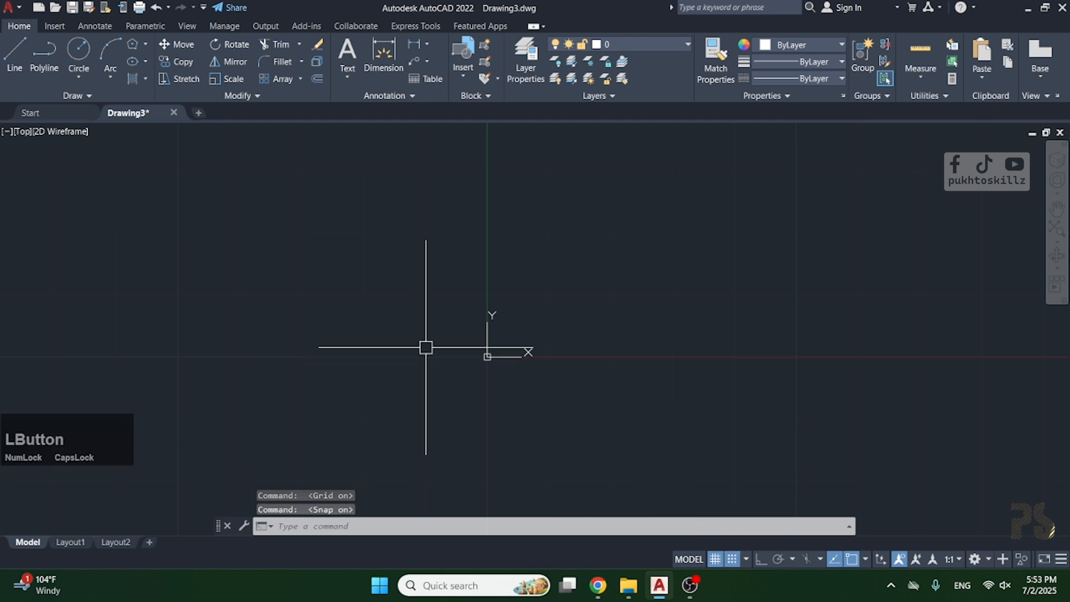
key("space")
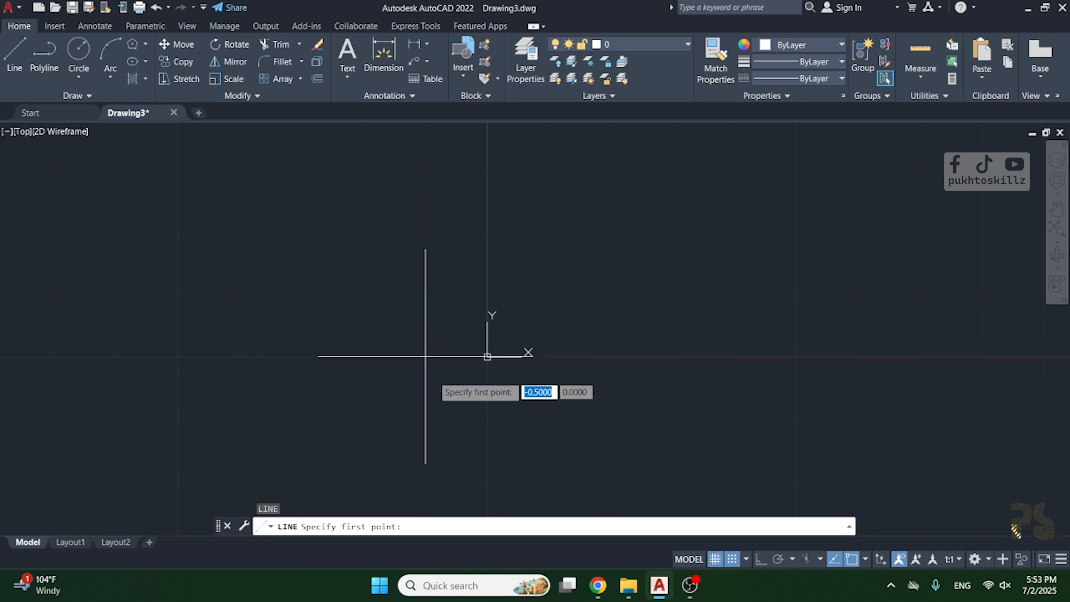
left_click(487, 356)
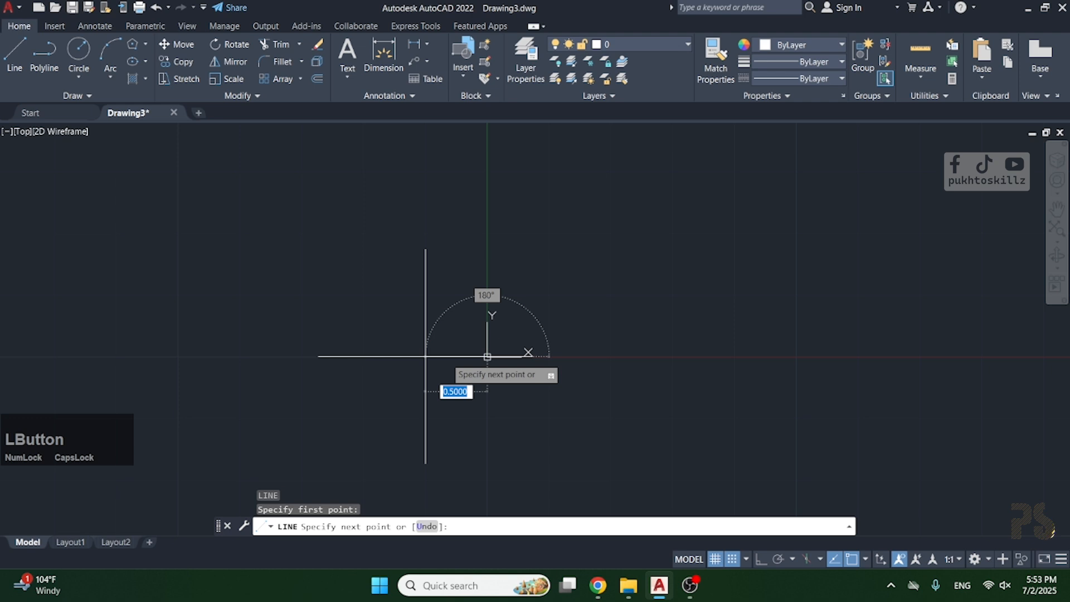
key("Escape")
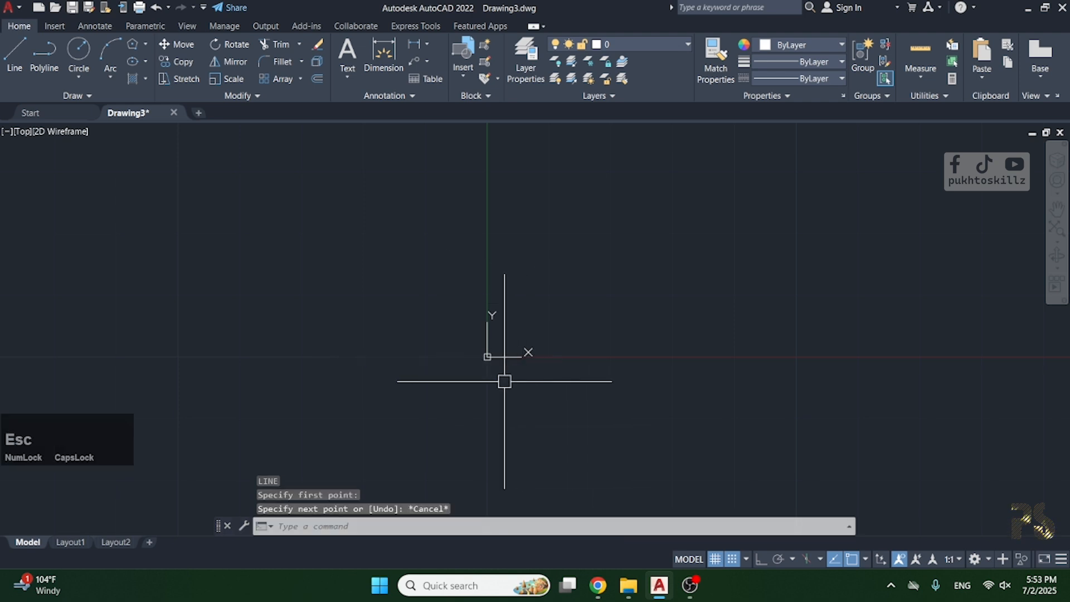
Step: Set the grid X and Y spacing to 1 in the snap settings
left_click(746, 560)
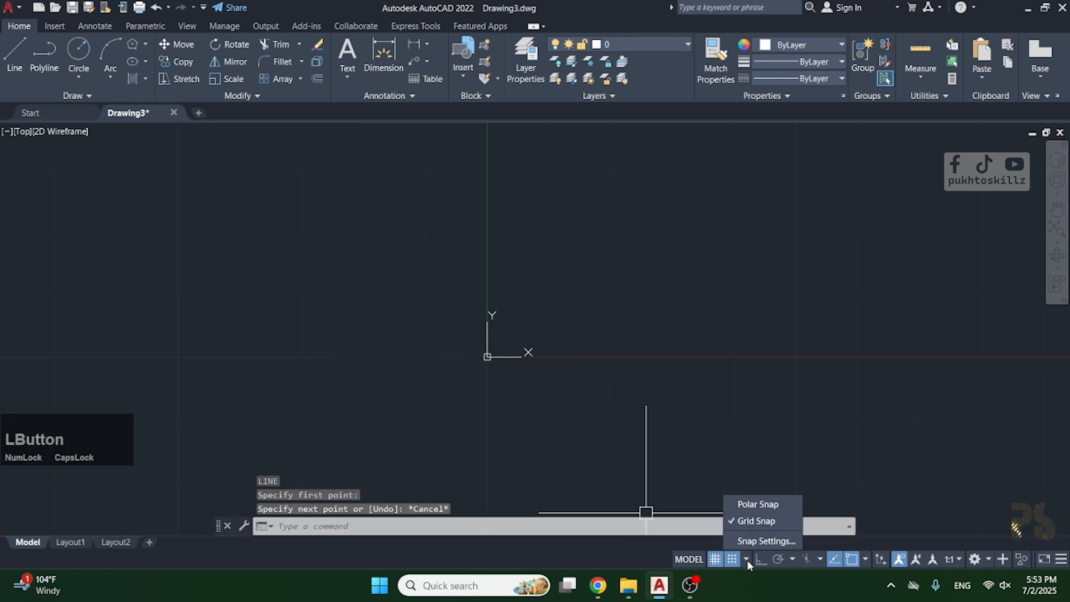
left_click(761, 542)
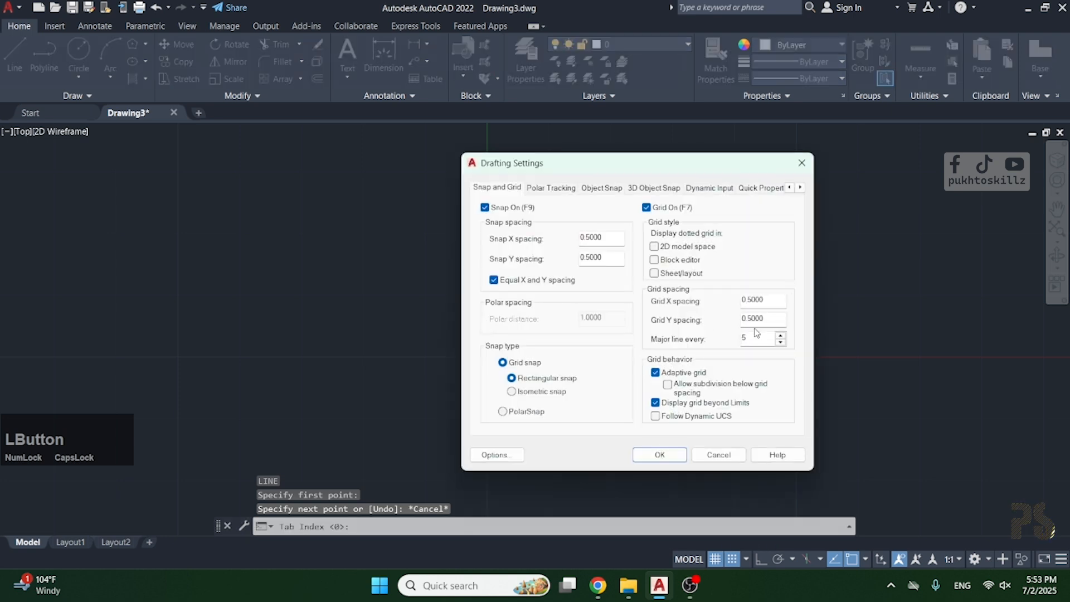
double_click(761, 300)
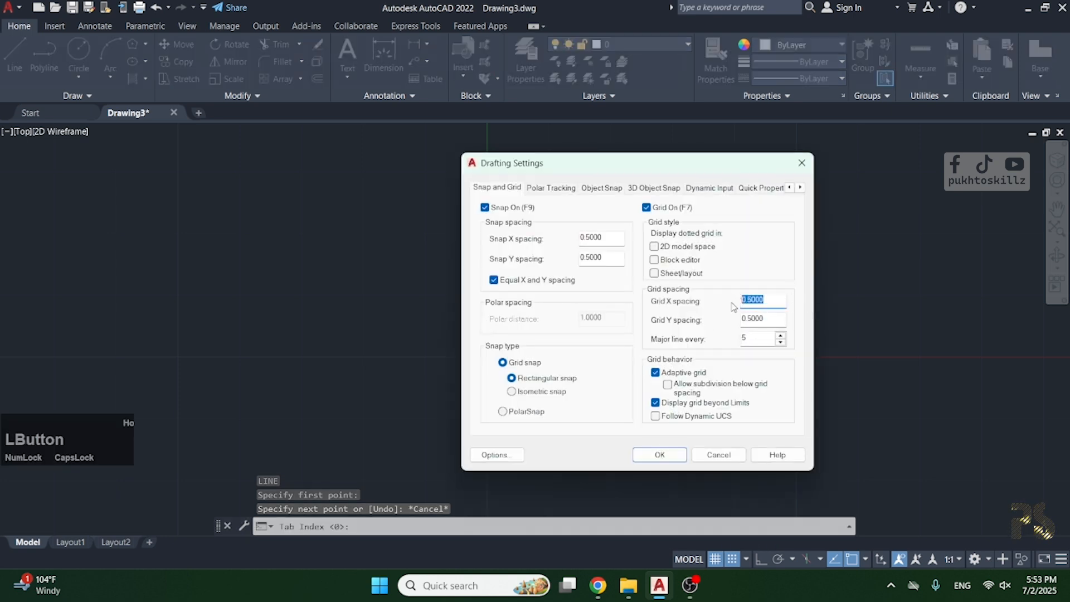
type("1")
left_click_drag(764, 318, 752, 319)
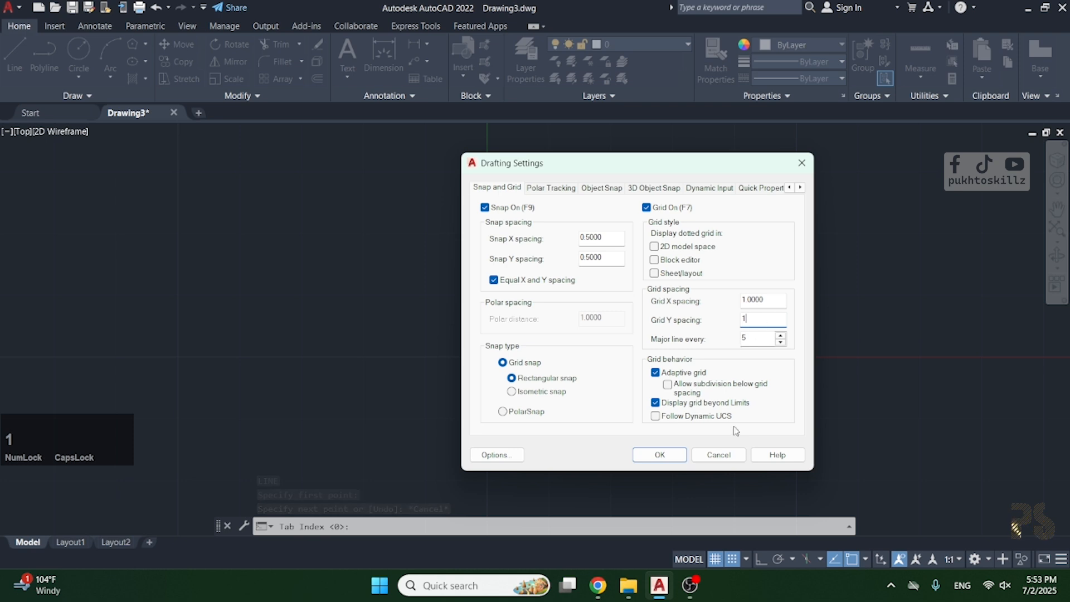
left_click(657, 454)
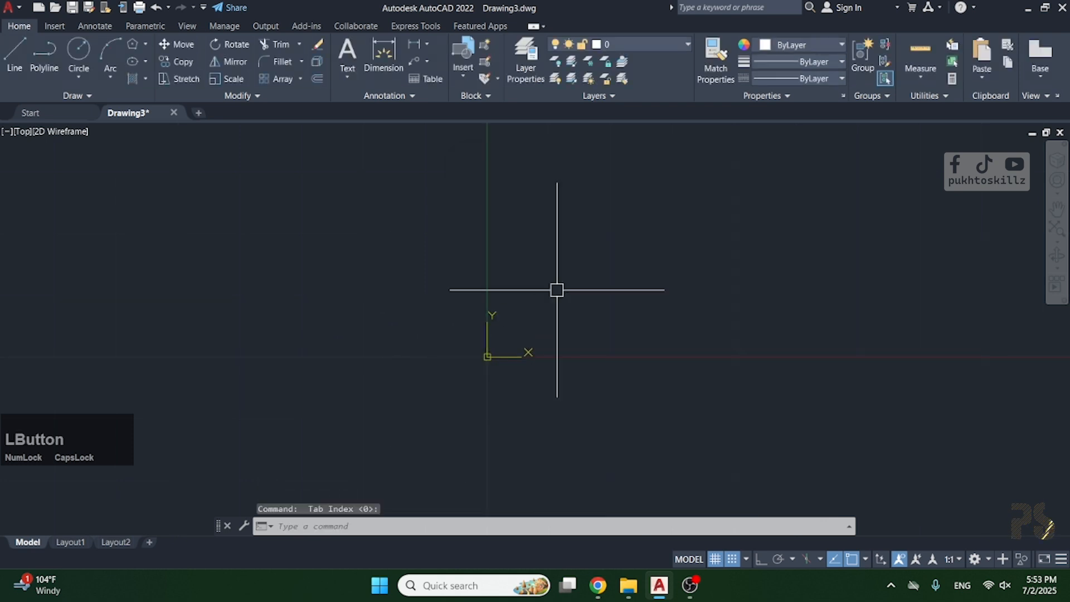
type("L")
key("space")
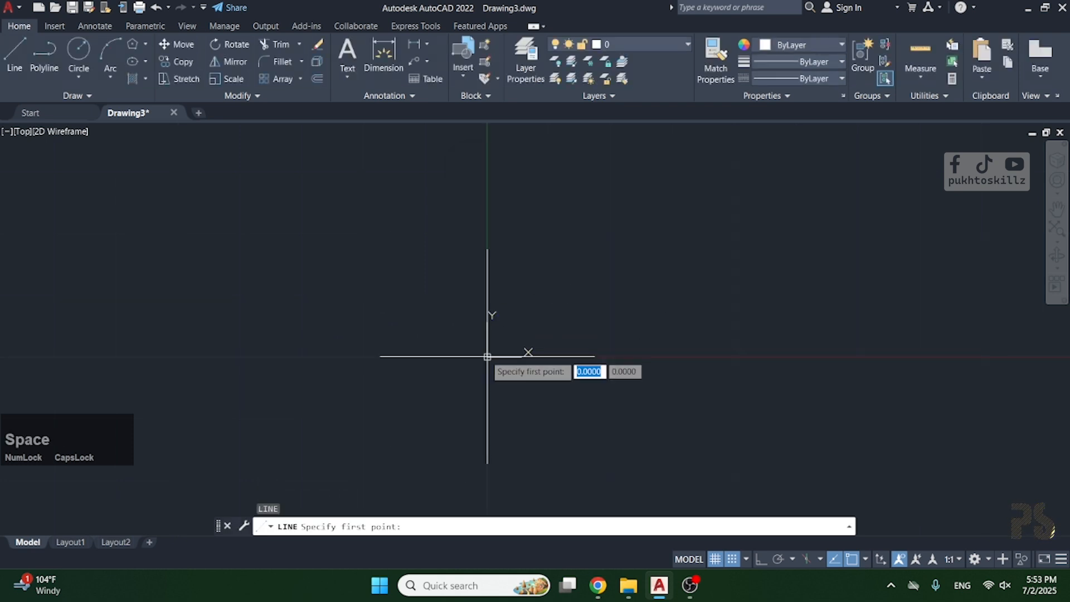
left_click(487, 356)
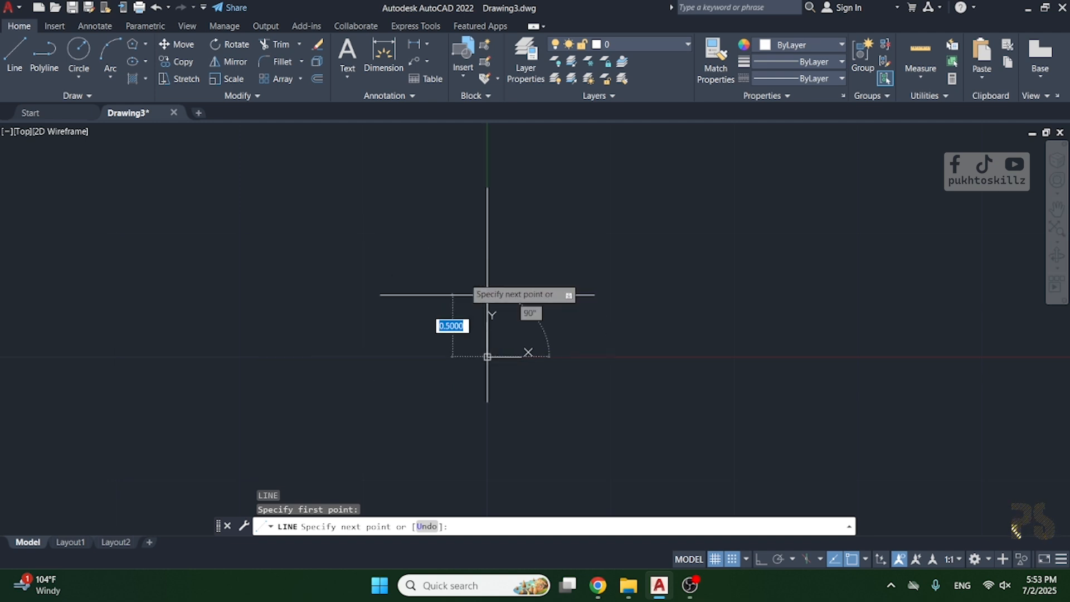
key("Escape")
Step: Draw connected lines from the origin, 2 units in the negative X direction and 1 unit upward, using grid snap
middle_click_drag(460, 347, 463, 317)
scroll(444, 321, "down", 2)
scroll(485, 317, "up", 1)
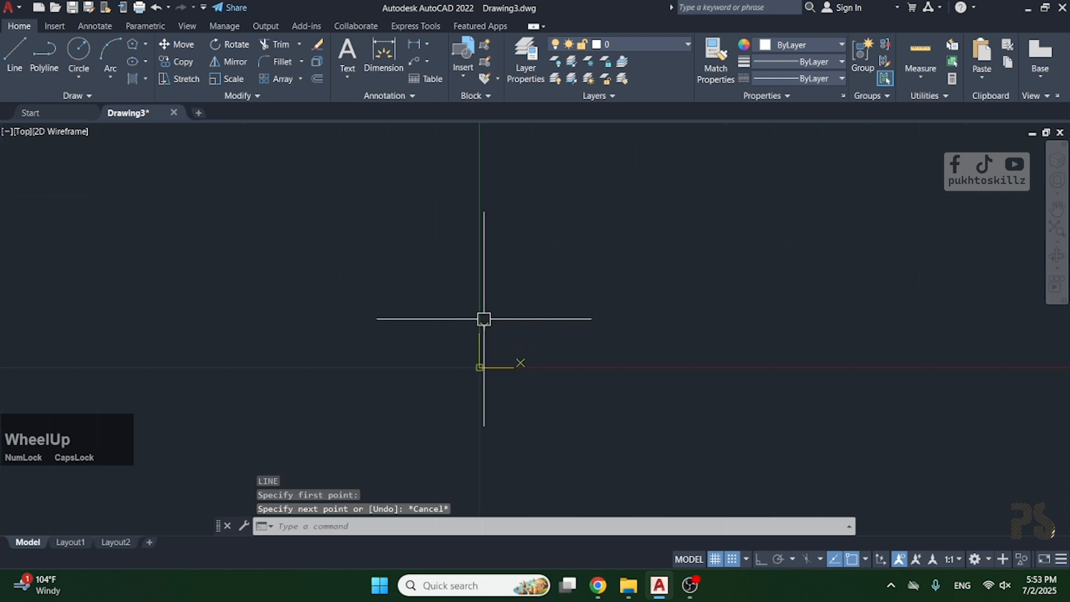
key("l")
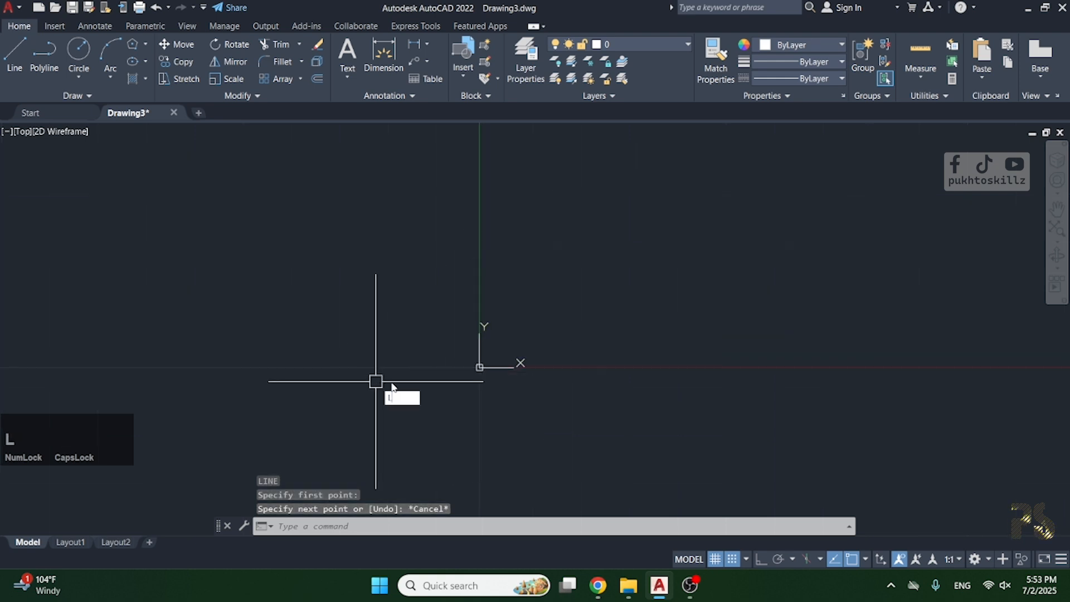
key("space")
left_click(479, 368)
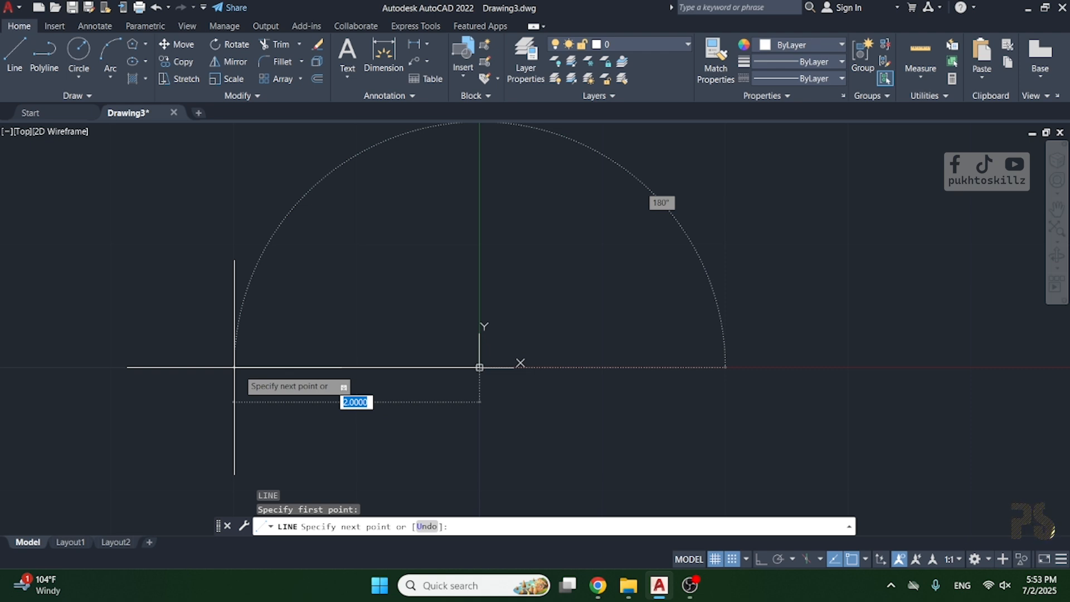
left_click(234, 366)
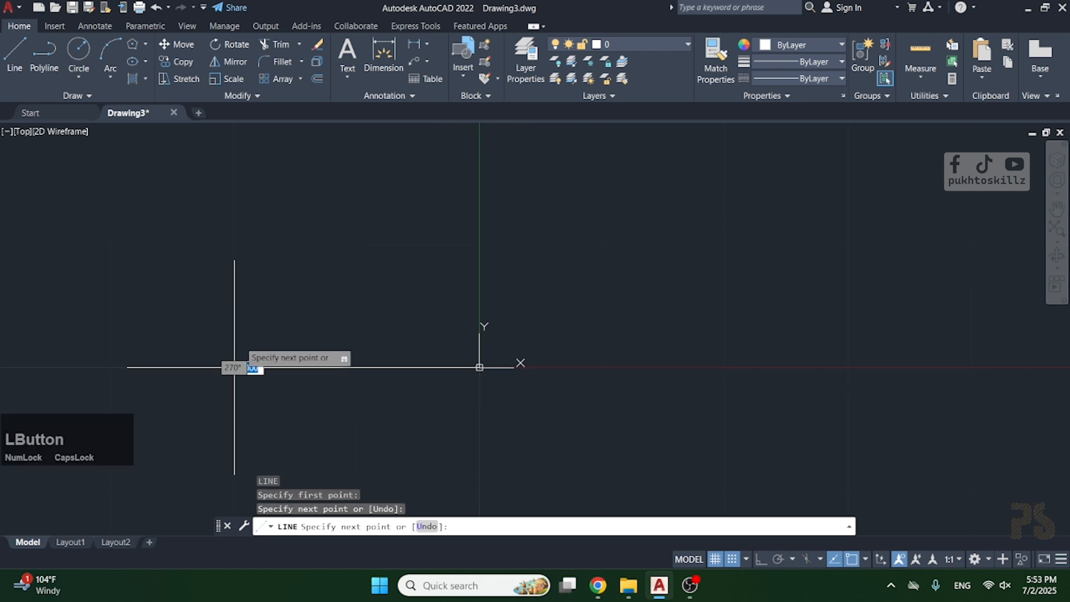
left_click(234, 244)
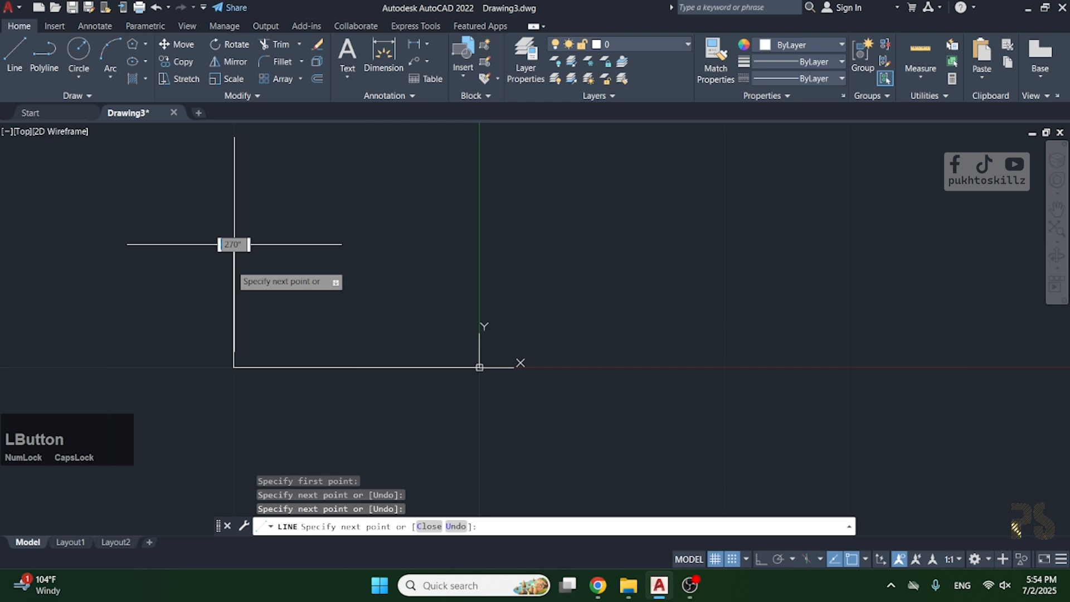
key("space")
Step: Erase the two connected lines
left_click(265, 299)
left_click(220, 372)
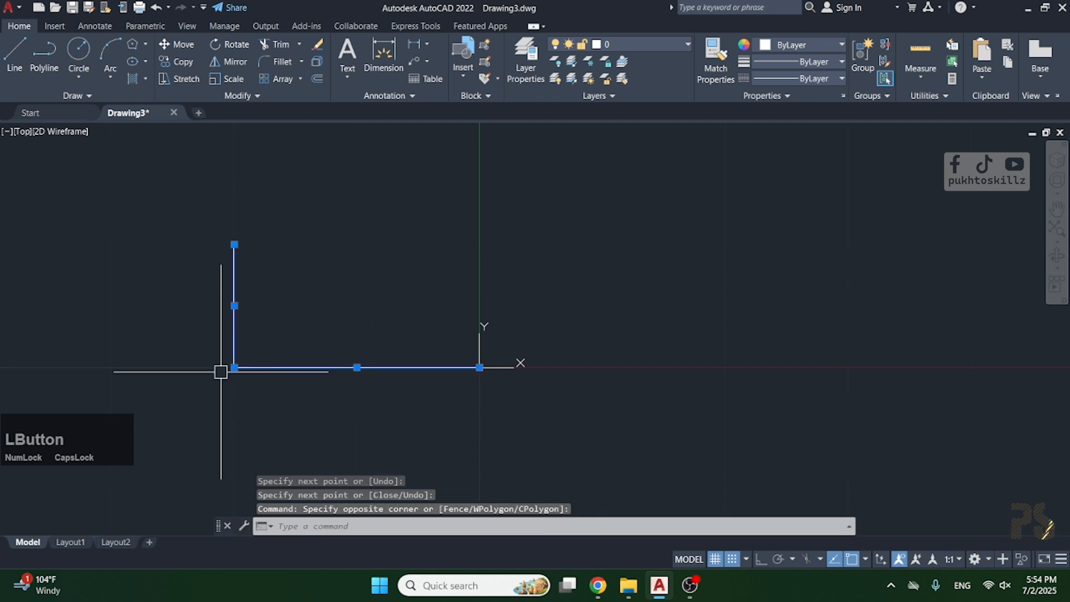
key("Delete")
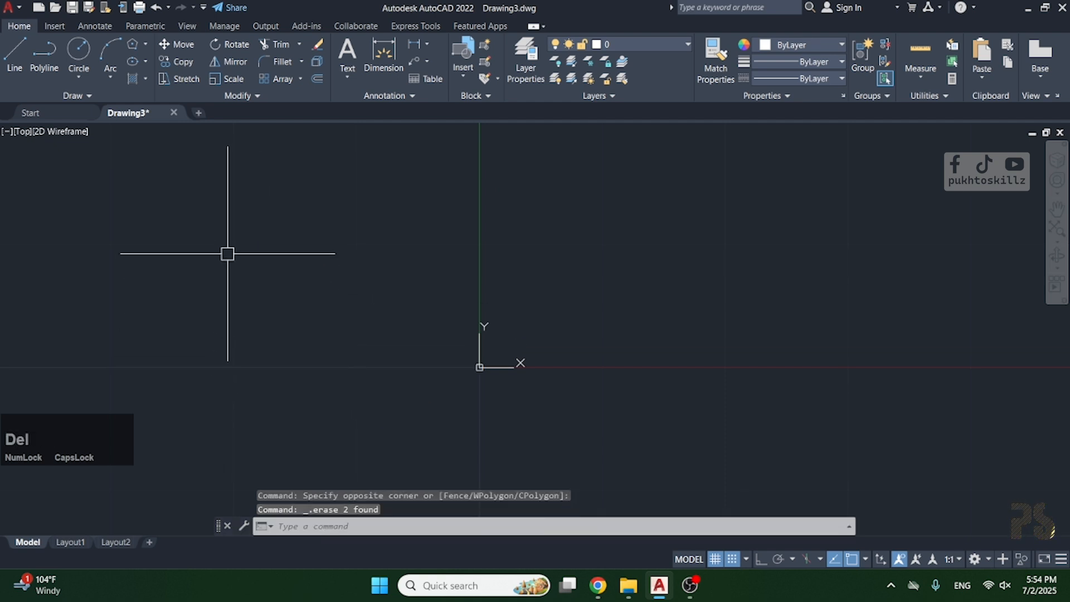
Step: Draw a circle of radius 0.5 centred at -2,1 using grid snap
type("c")
key("space")
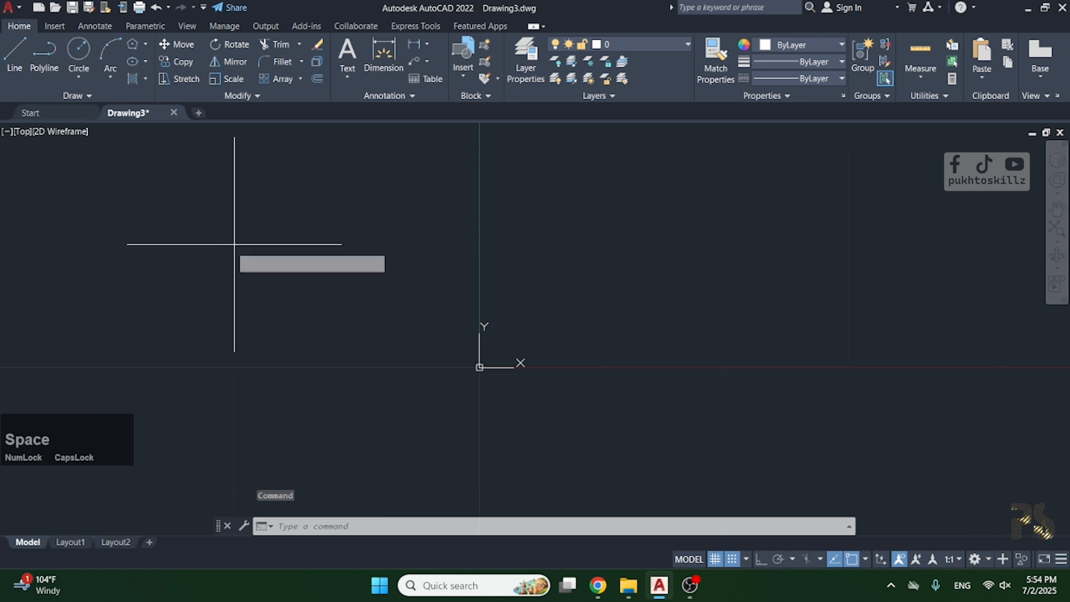
left_click(234, 245)
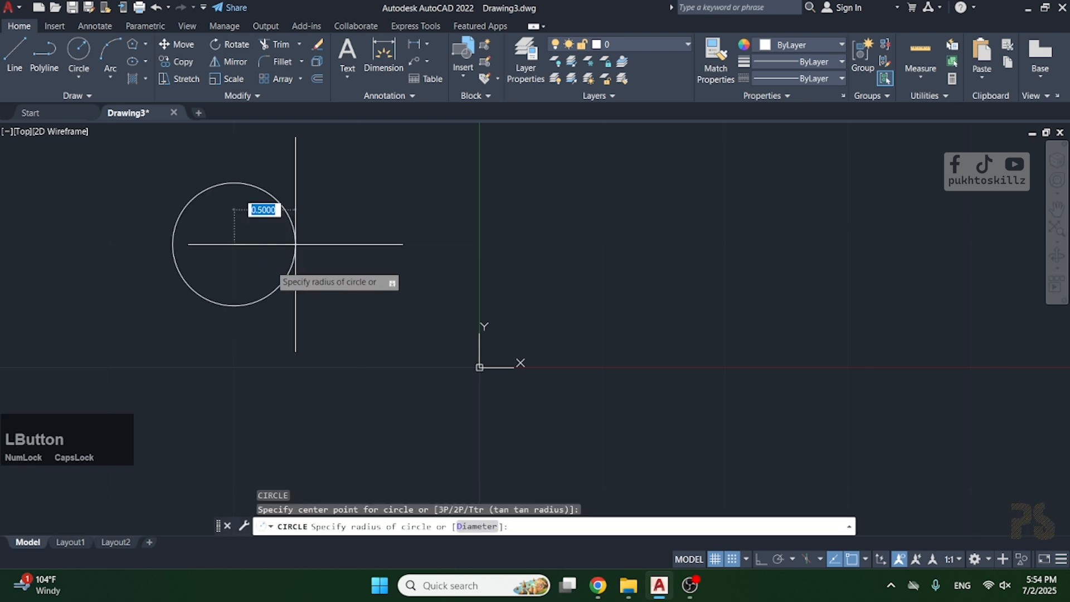
left_click(234, 305)
key("space")
key("Escape")
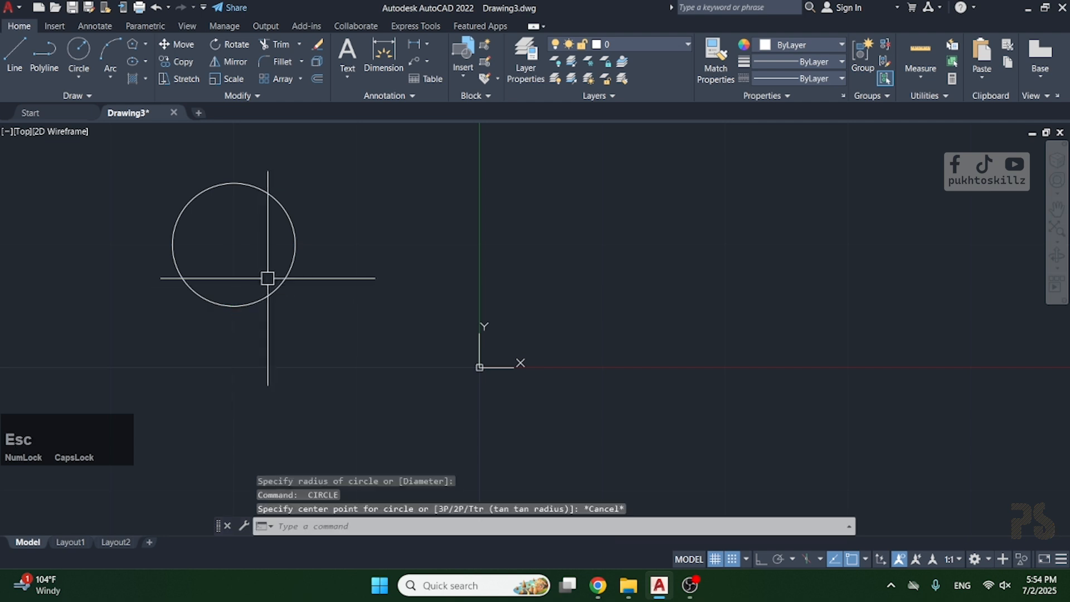
left_click(276, 294)
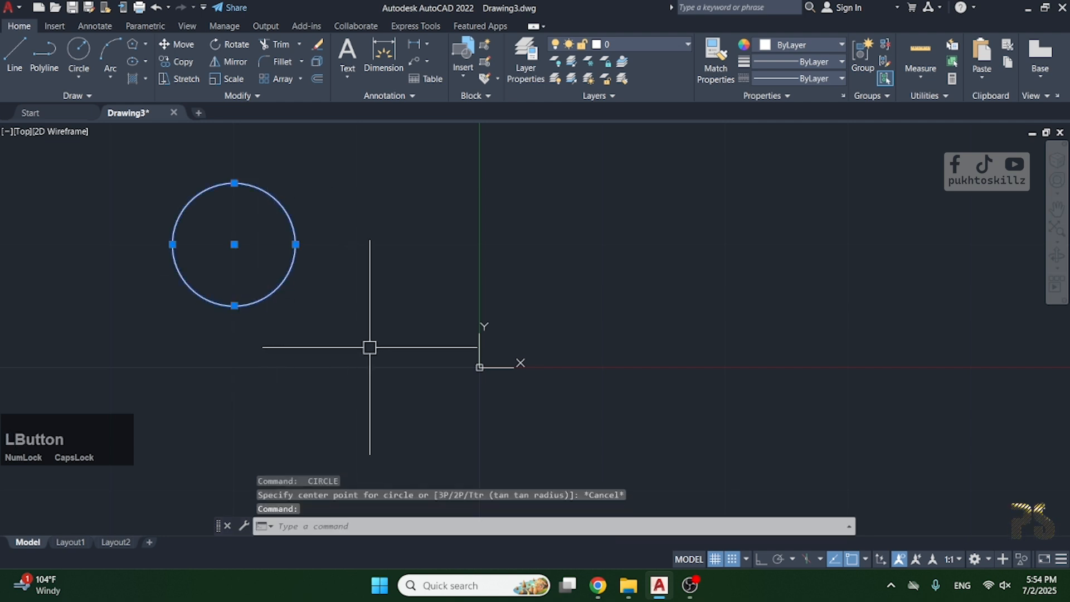
key("Escape")
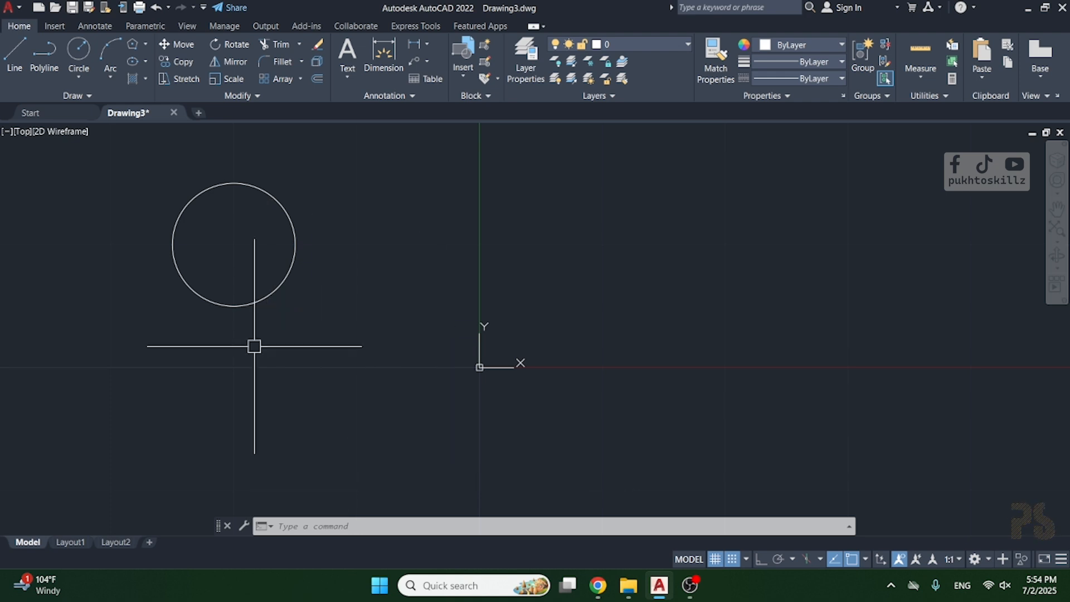
Step: Query the coordinates of the circle's centre with the ID command
type("ID")
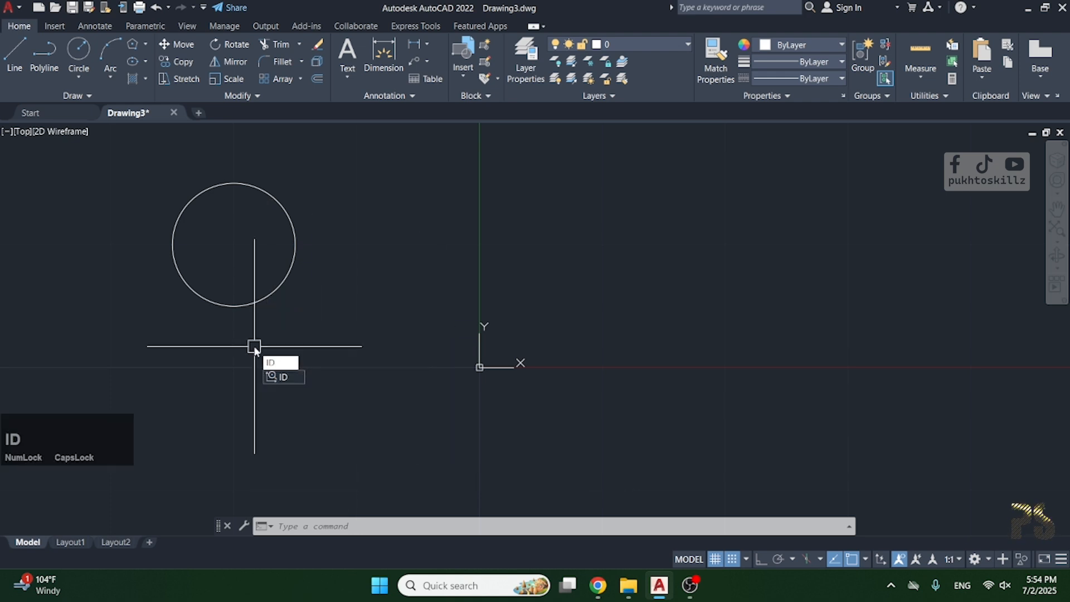
key("space")
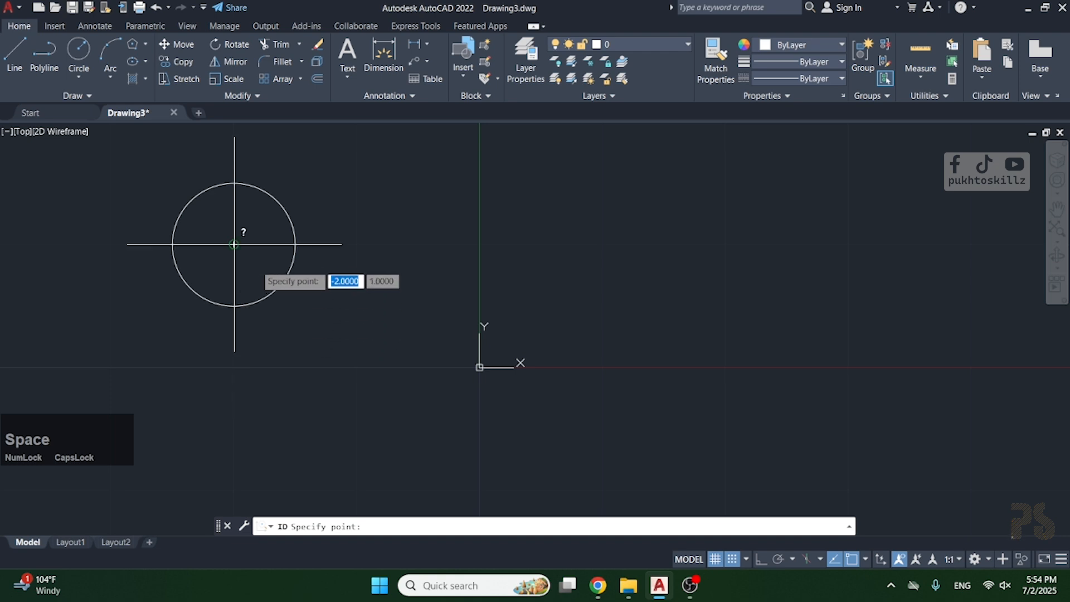
left_click(234, 244)
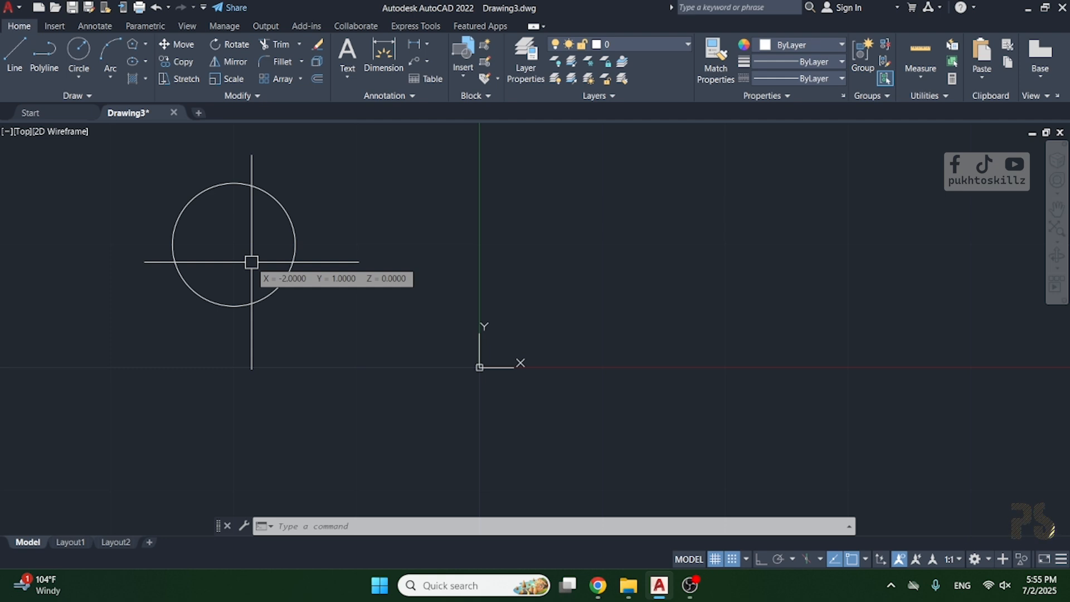
Step: Erase the circle
left_click(291, 317)
left_click(255, 291)
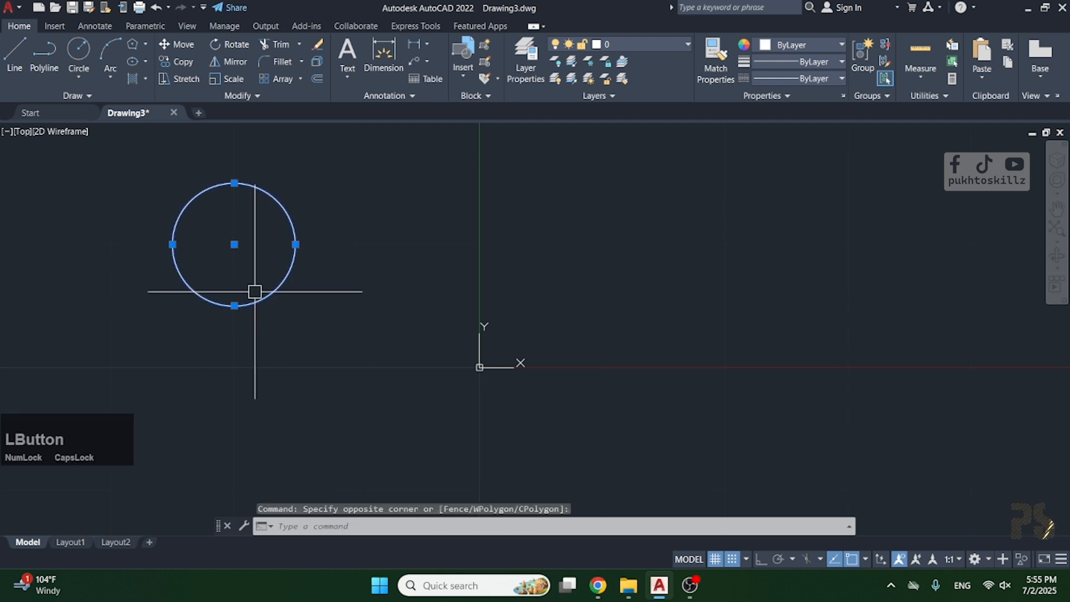
key("Delete")
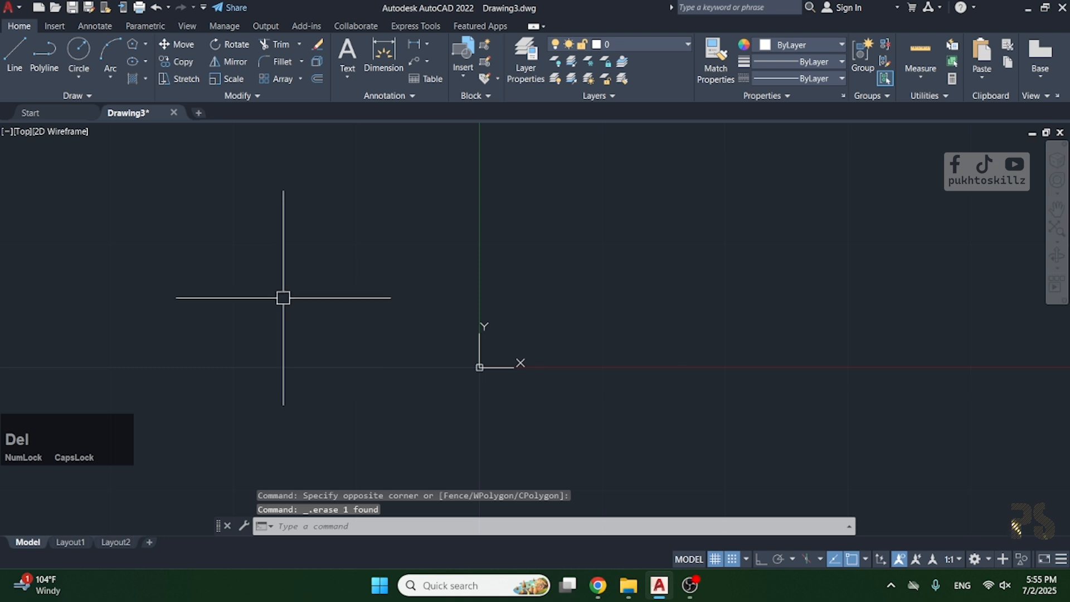
Step: Close the Drawing3 file without saving it
scroll(256, 330, "down", 5)
middle_click_drag(239, 344, 290, 366)
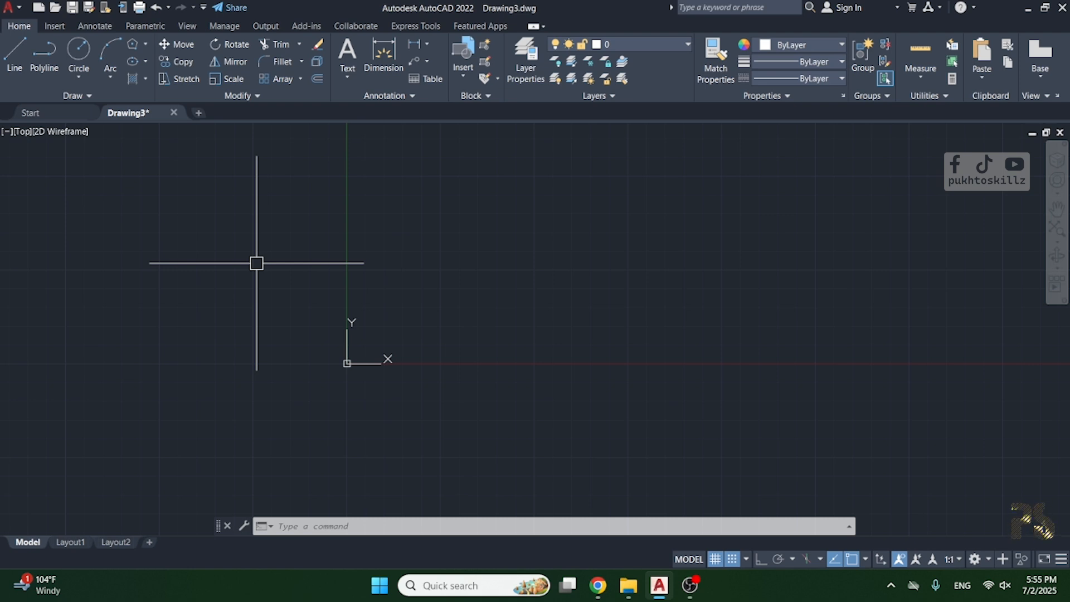
left_click(174, 113)
left_click(538, 322)
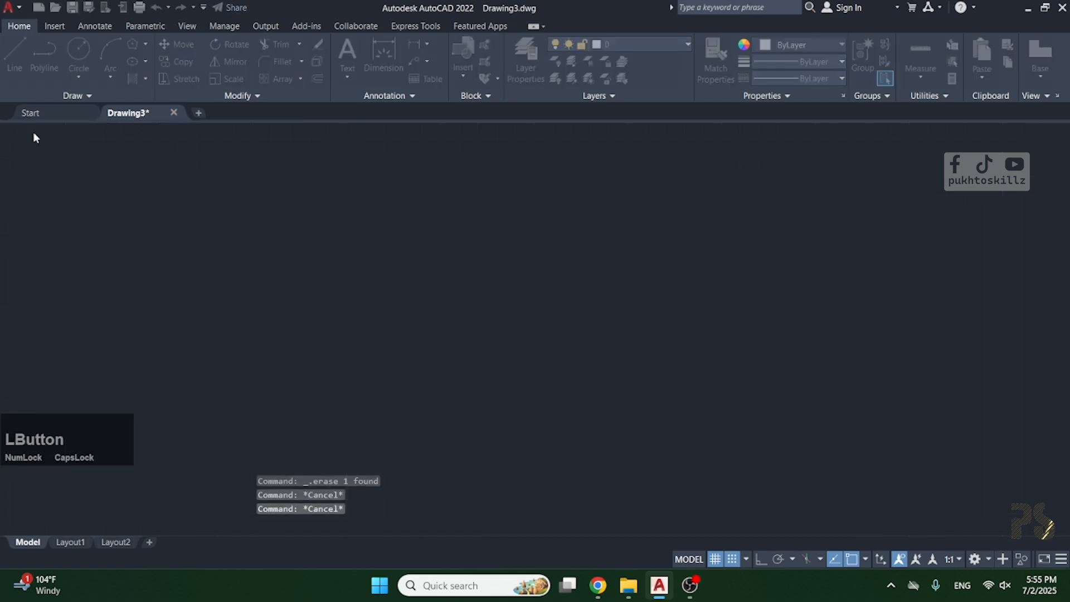
Step: Open the recent drawing Subdivision Layout for General Industry-UPDATE and dismiss the annotation scale and missing reference dialogs
scroll(266, 338, "down", 5)
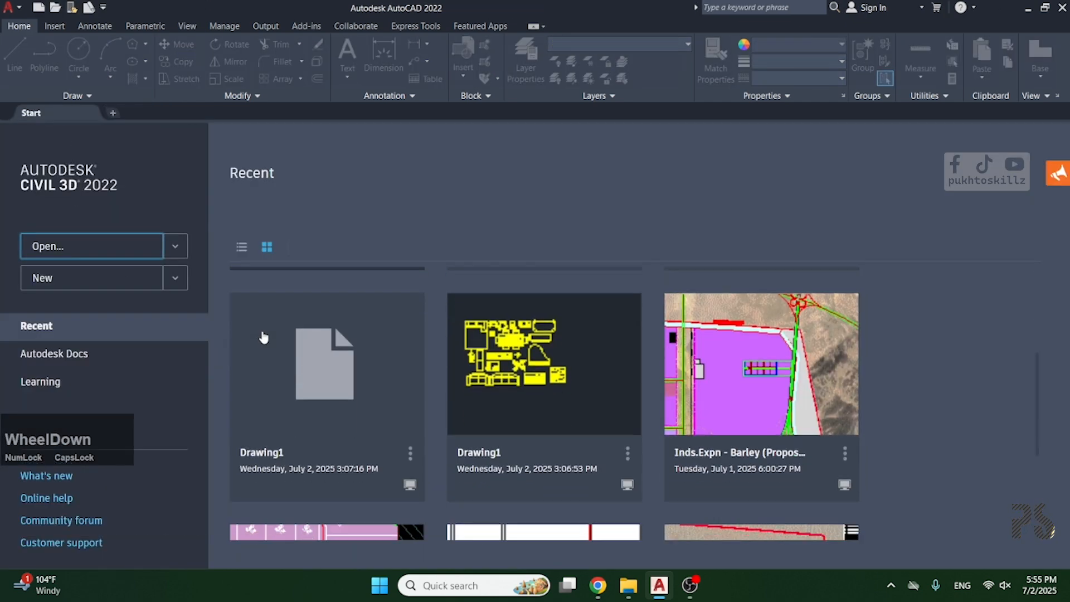
scroll(332, 369, "up", 3)
scroll(557, 444, "down", 4)
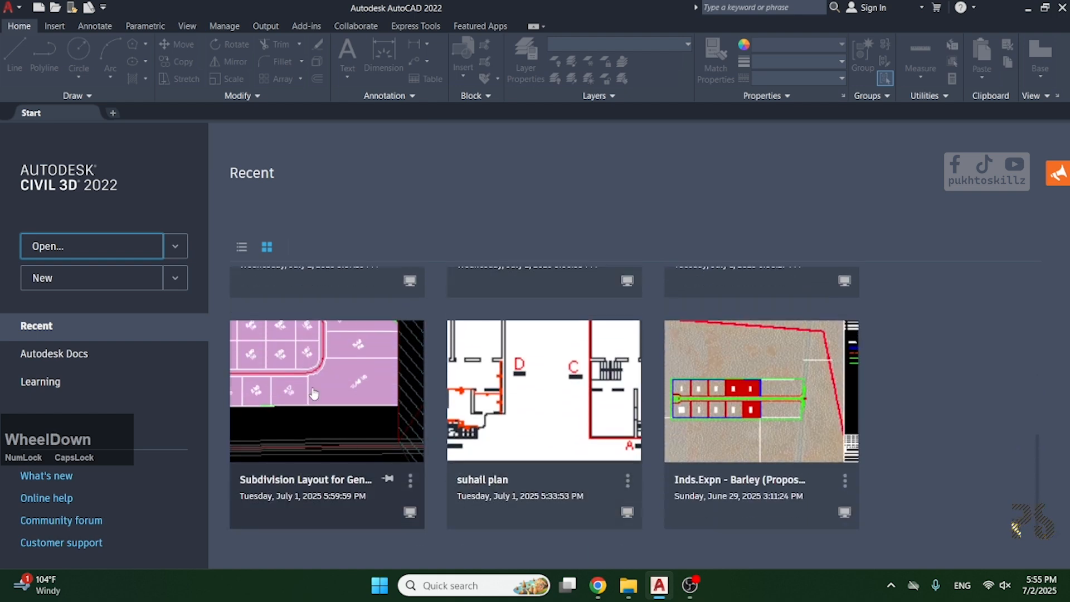
left_click(326, 435)
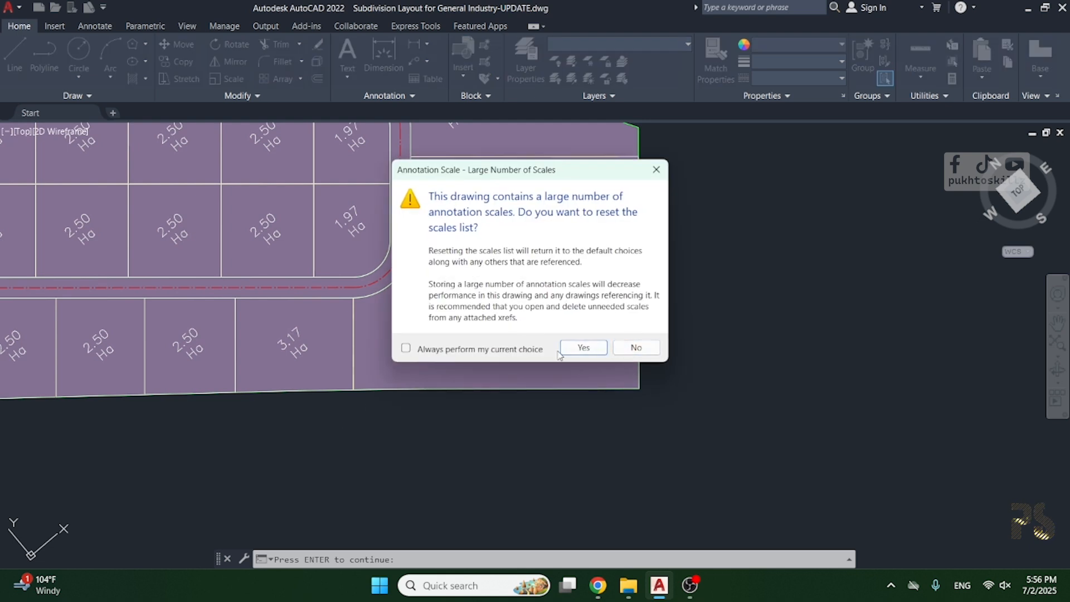
left_click(656, 169)
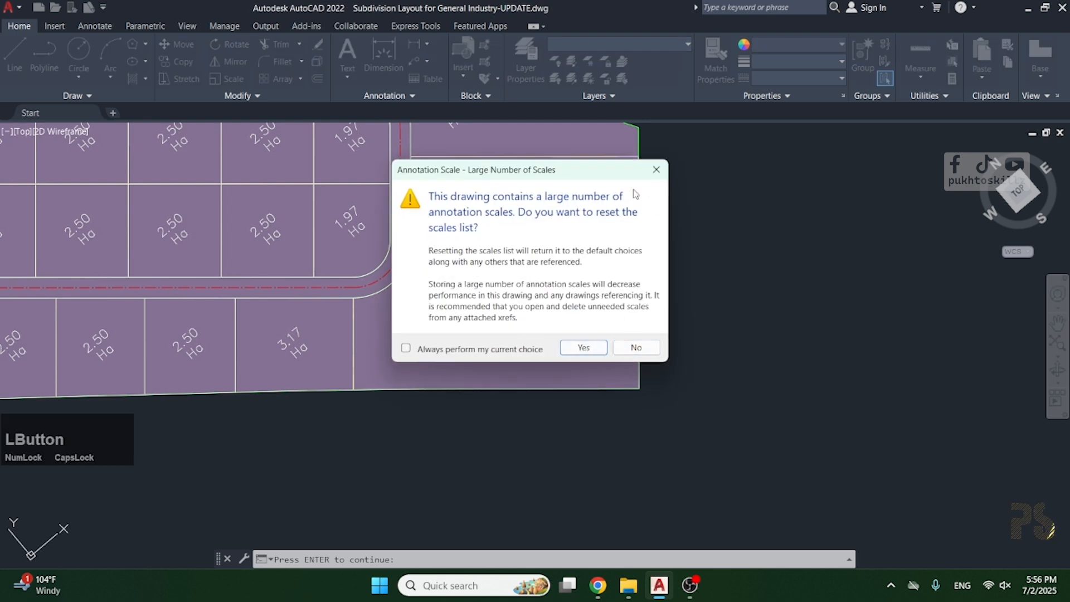
scroll(608, 343, "down", 1)
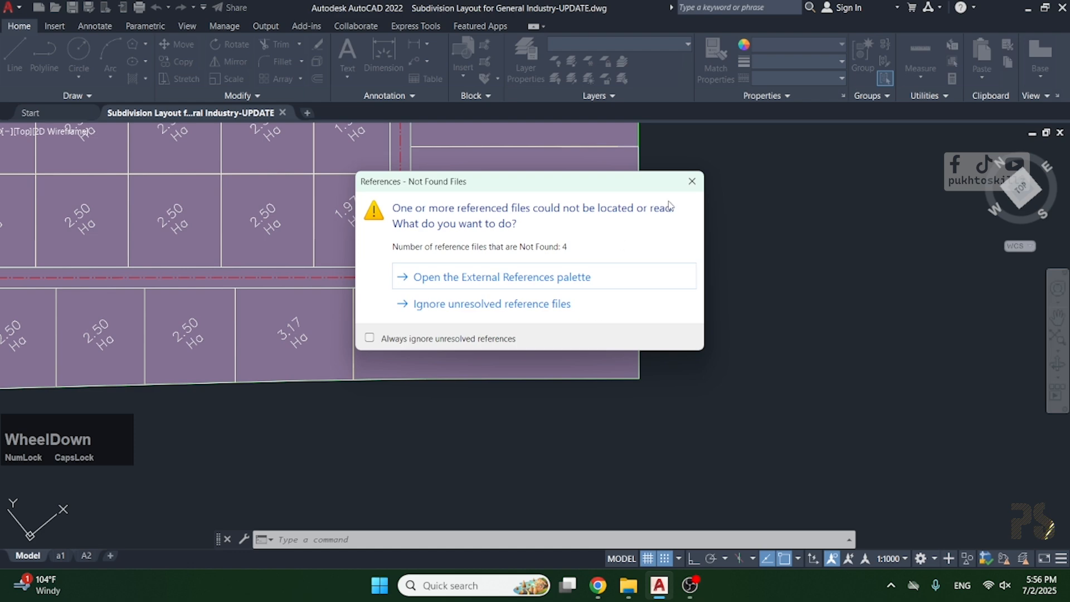
left_click(691, 181)
Step: Query the coordinates of the lower outer corner of the 11.49 Ha plot with the ID command
scroll(552, 382, "down", 1)
scroll(552, 383, "down", 2)
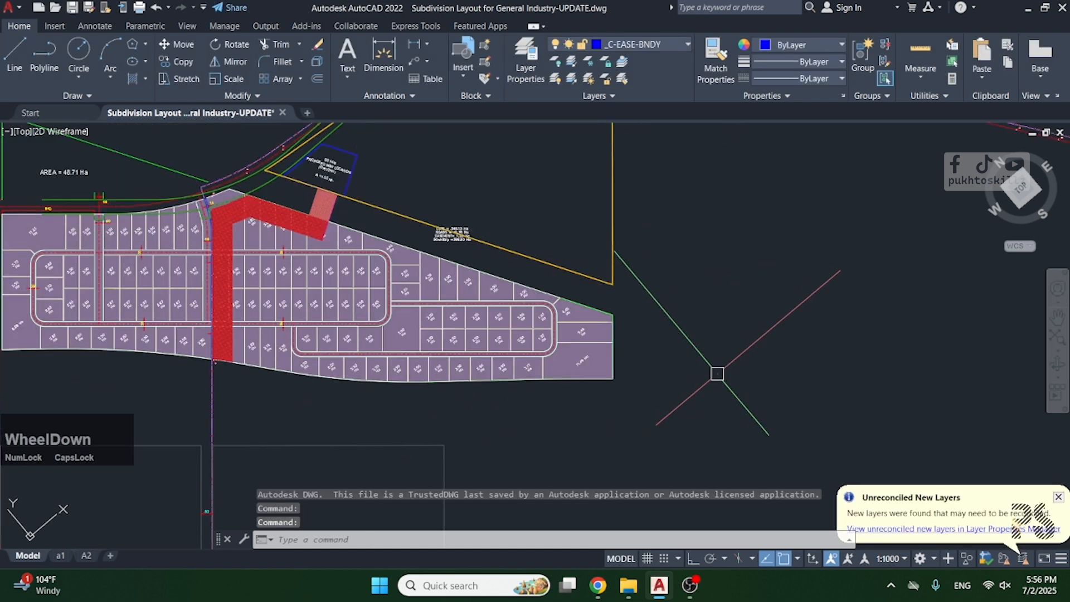
mouse_move(580, 401)
middle_mouse_down()
mouse_move(641, 411)
mouse_move(503, 454)
middle_mouse_up()
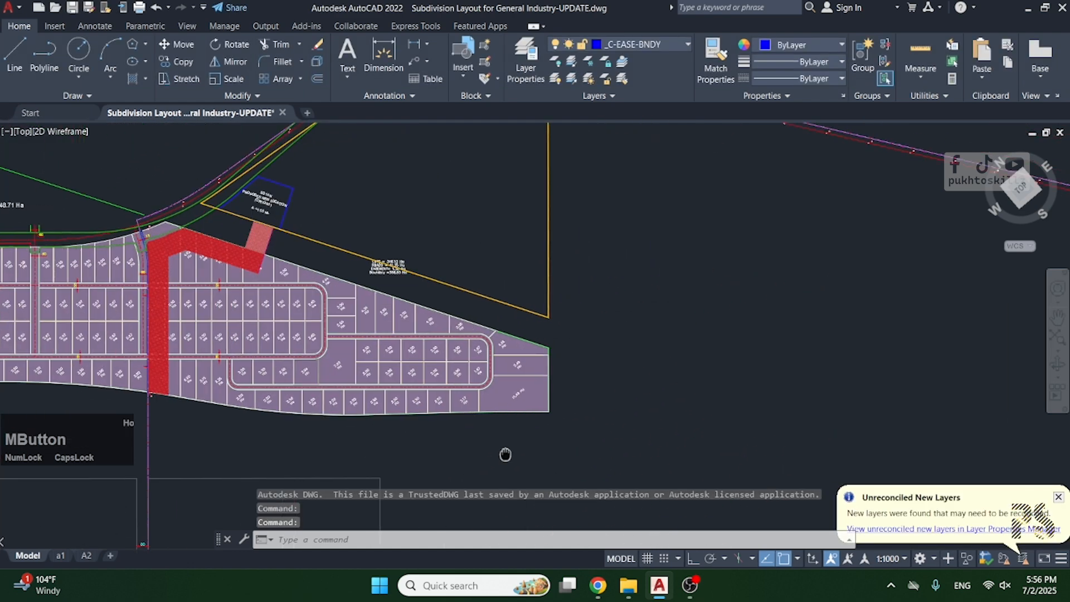
scroll(535, 353, "up", 5)
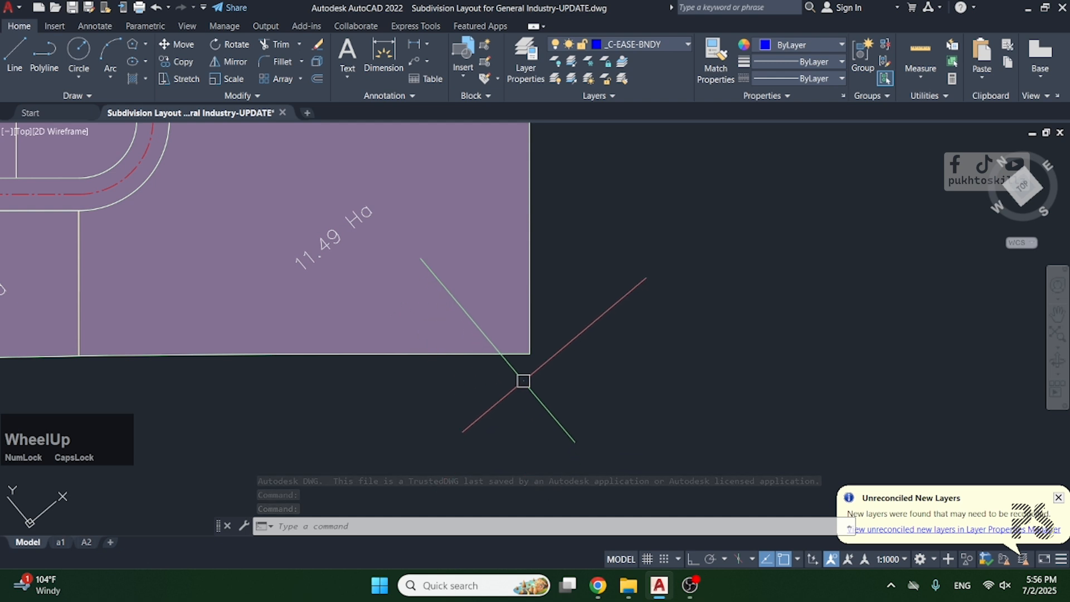
type("IC")
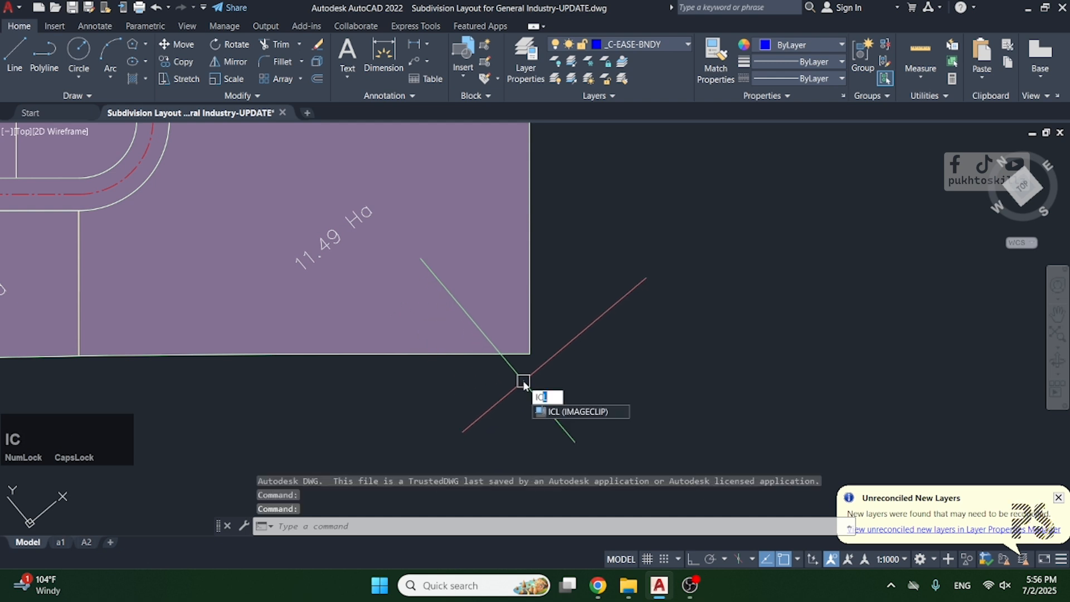
key("BackSpace")
type("D")
key("space")
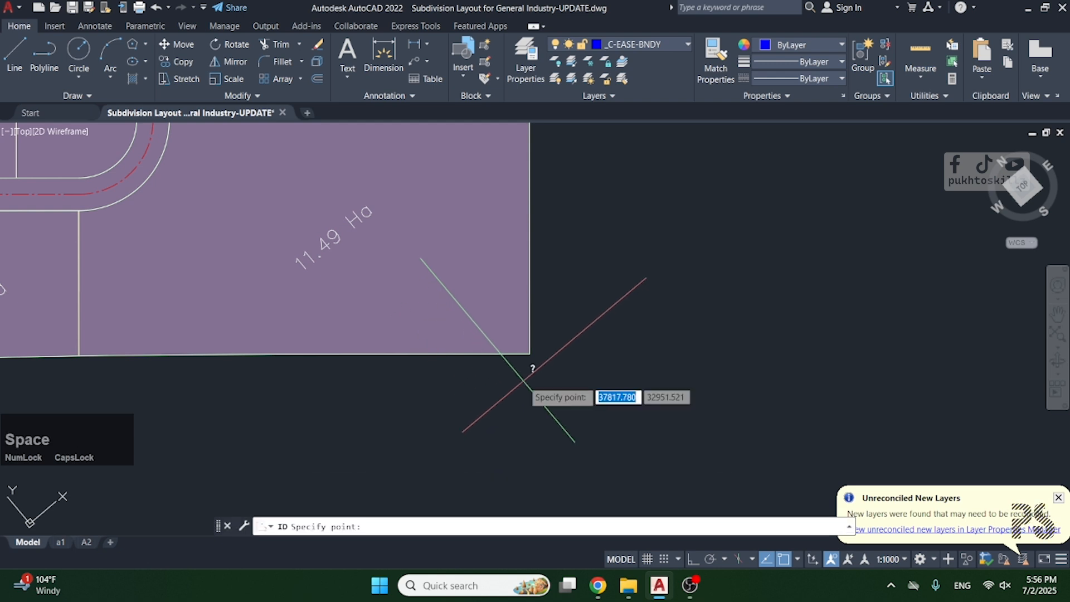
left_click(530, 353)
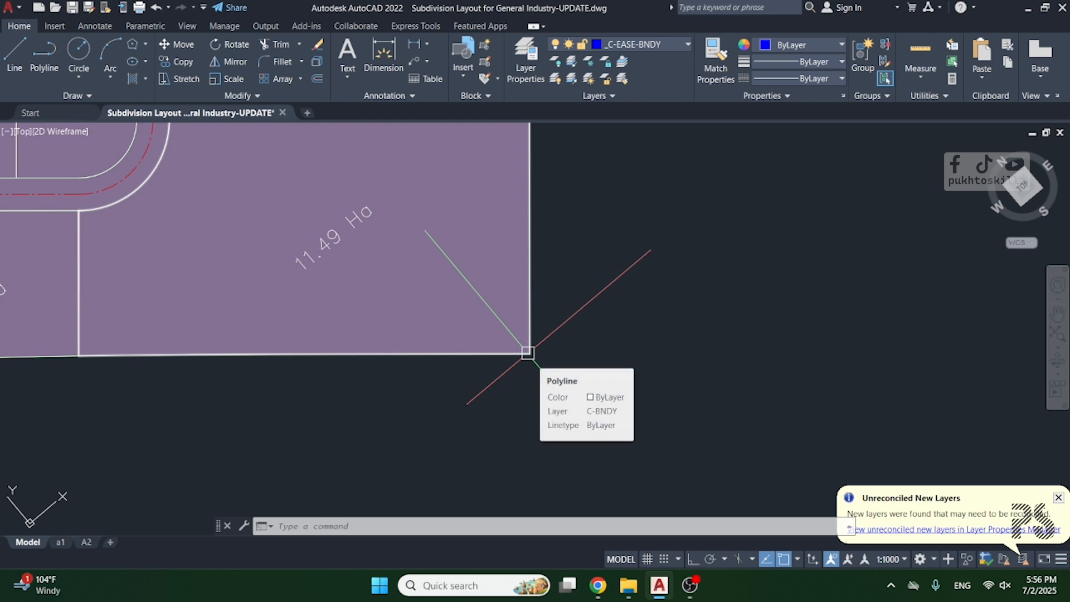
Step: Query the coordinates of the upper and lower outer boundary corners of the 4.45 Ha plot with the ID command
scroll(615, 374, "down", 5)
key("space")
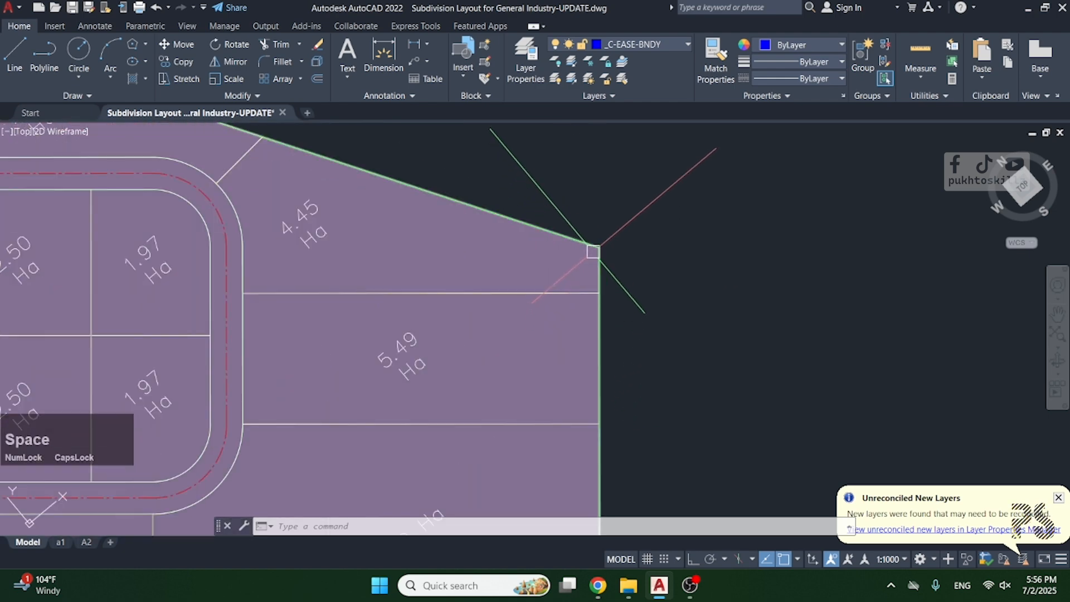
left_click(598, 246)
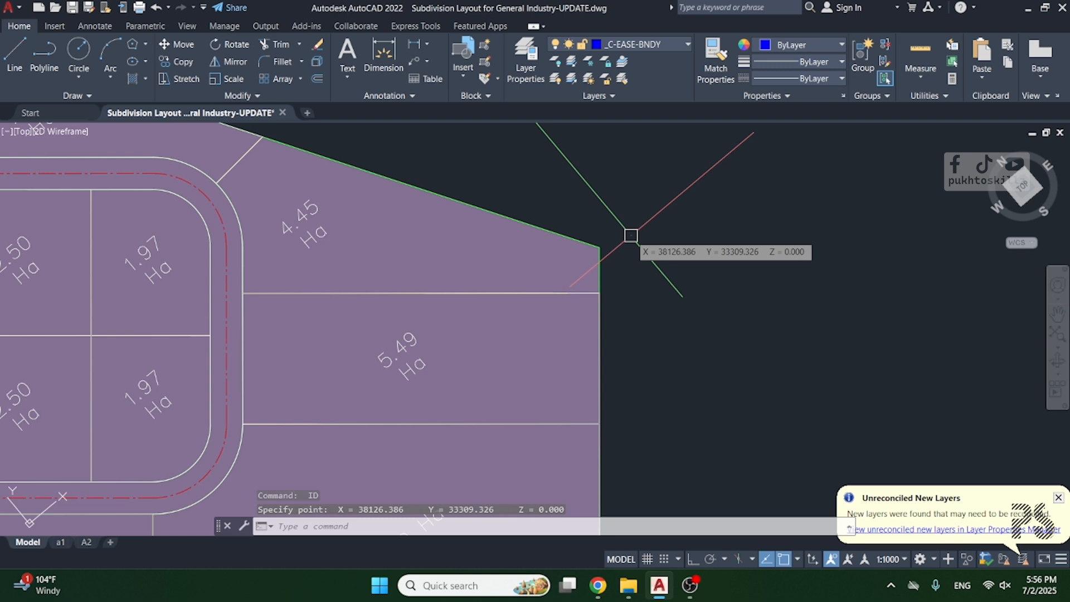
key("space")
left_click(615, 292)
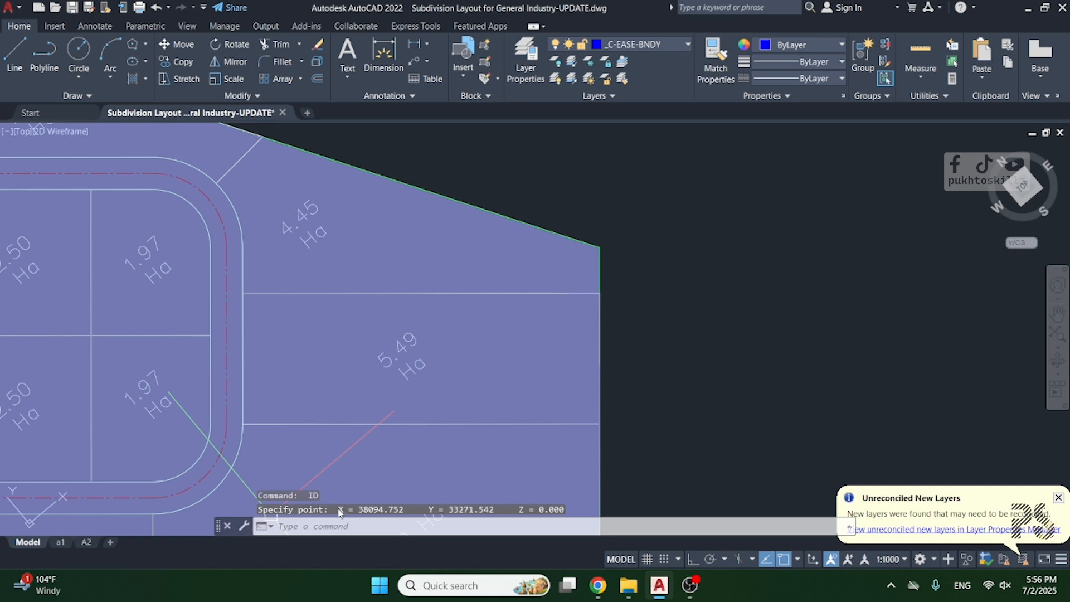
Step: Close the Subdivision Layout for General Industry-UPDATE drawing
scroll(680, 310, "down", 4)
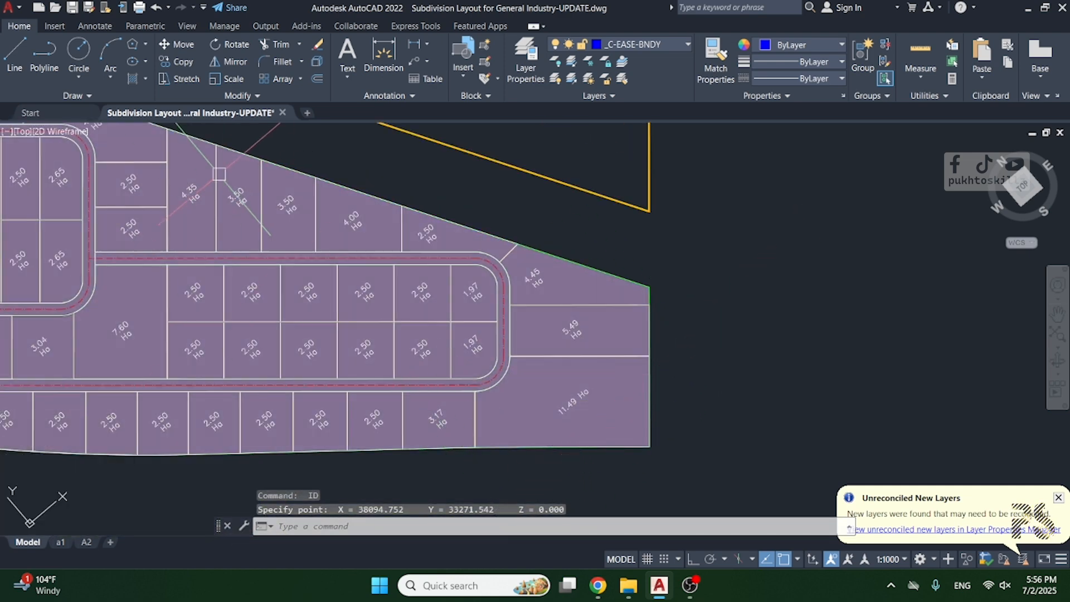
left_click(282, 111)
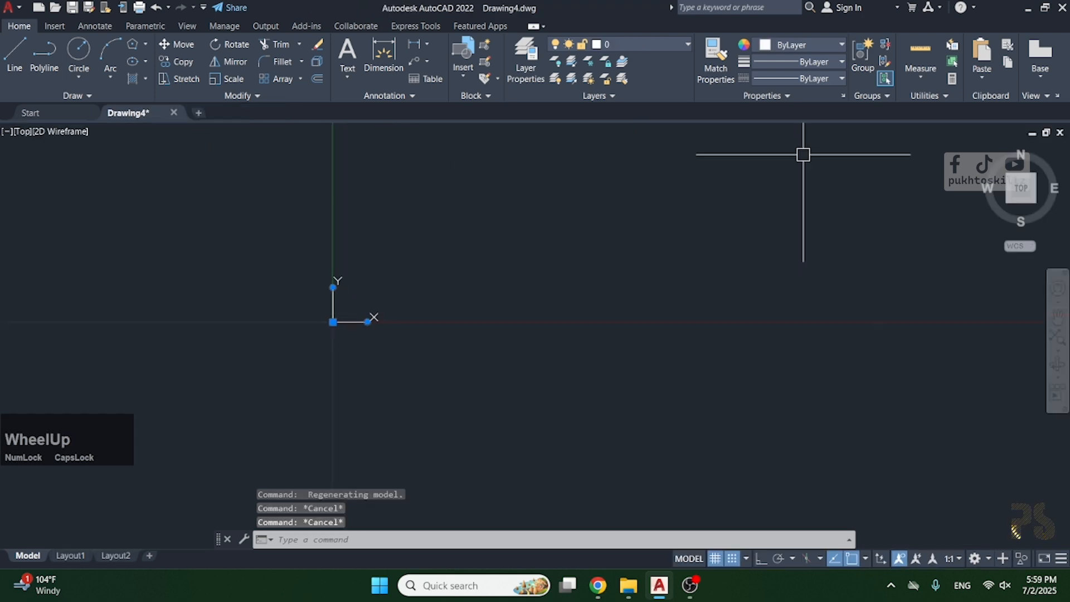
left_click(982, 76)
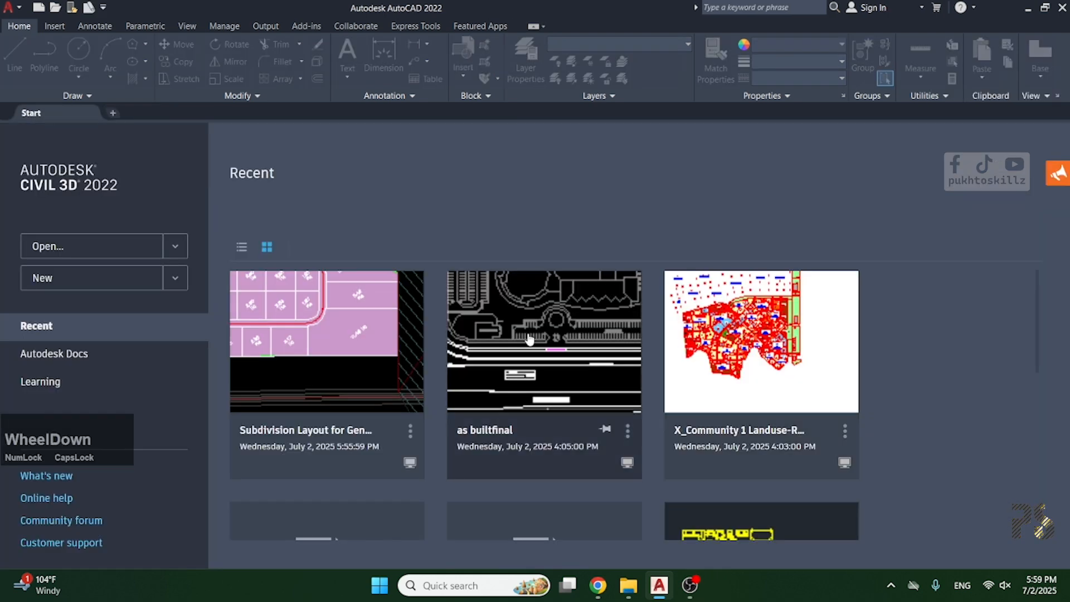
scroll(517, 372, "down", 5)
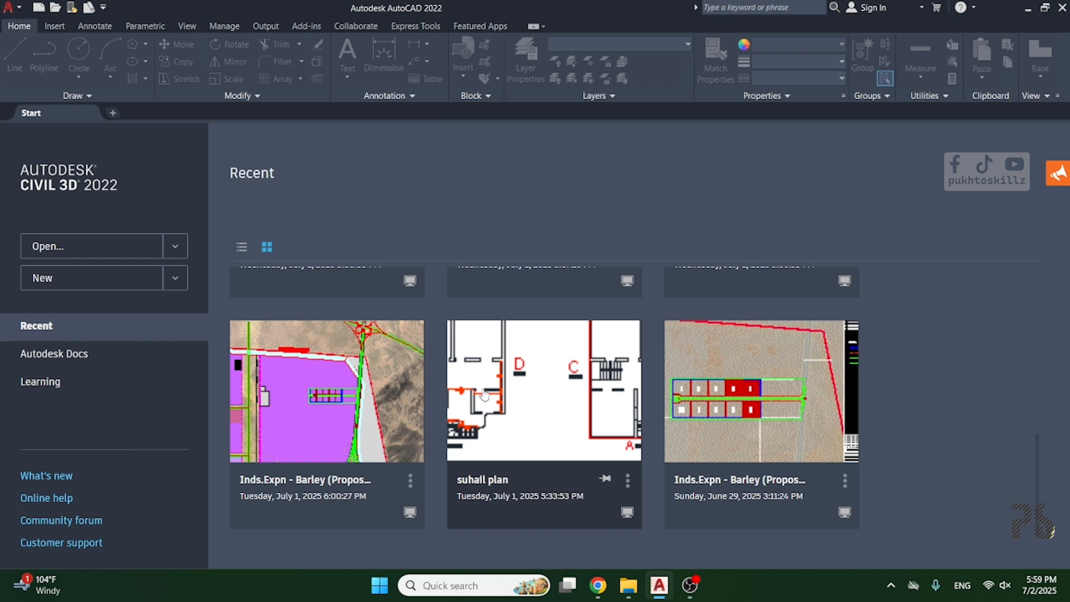
scroll(322, 405, "down", 1)
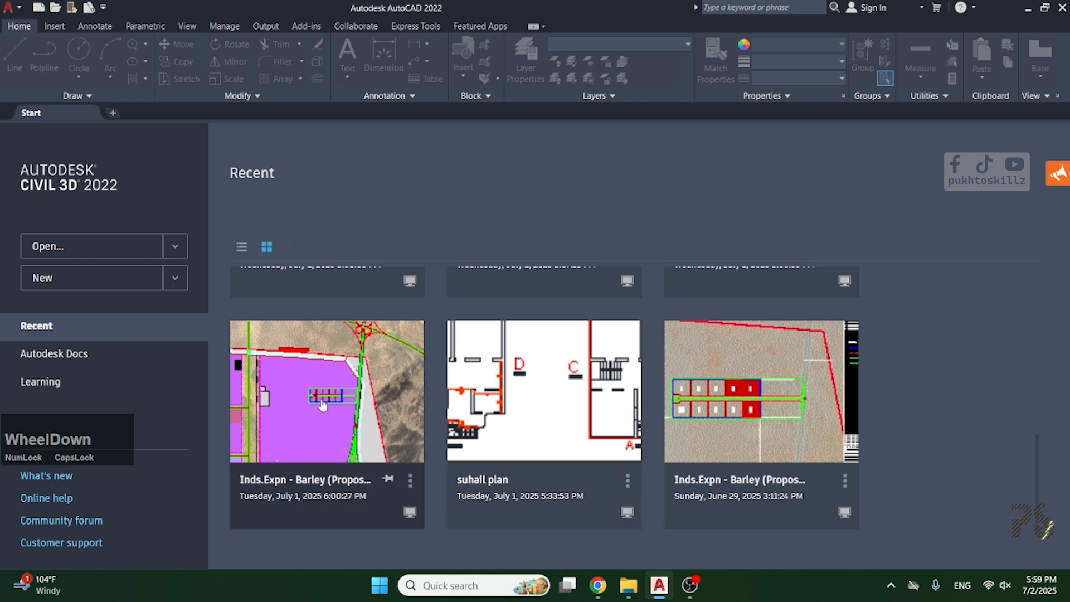
scroll(314, 404, "up", 2)
scroll(314, 404, "up", 2)
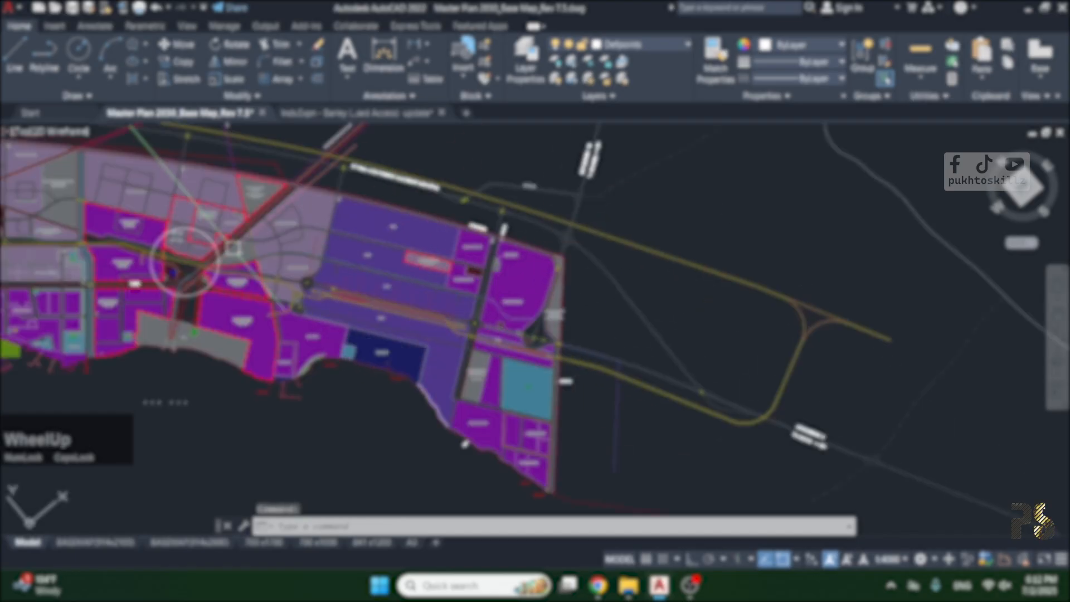
Step: Erase the circle drawn around the road junction in the master plan drawing
middle_click_drag(184, 262, 325, 295)
left_click(329, 298)
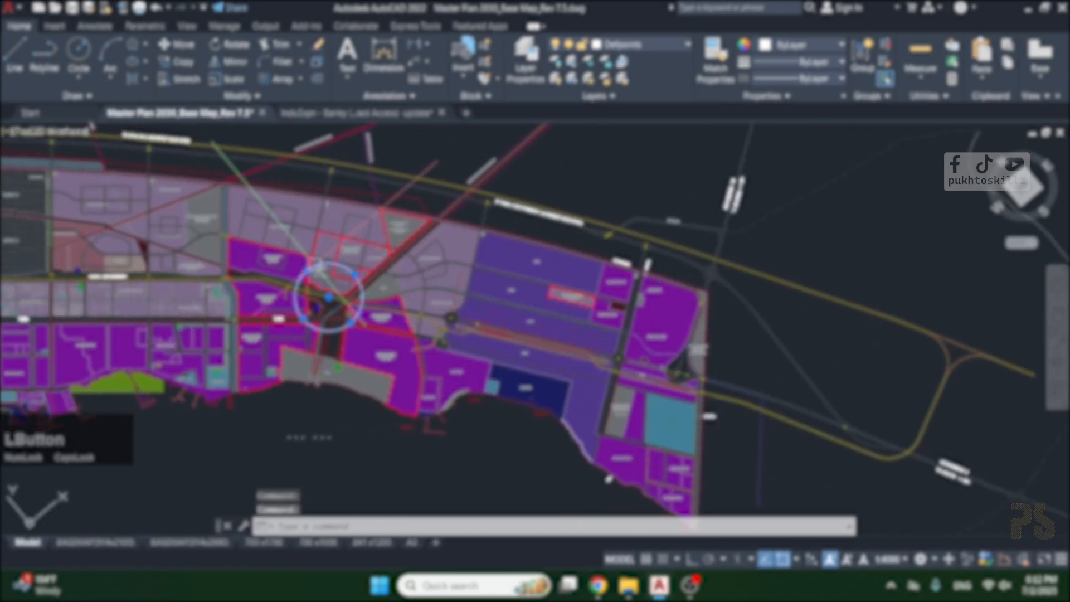
key("Delete")
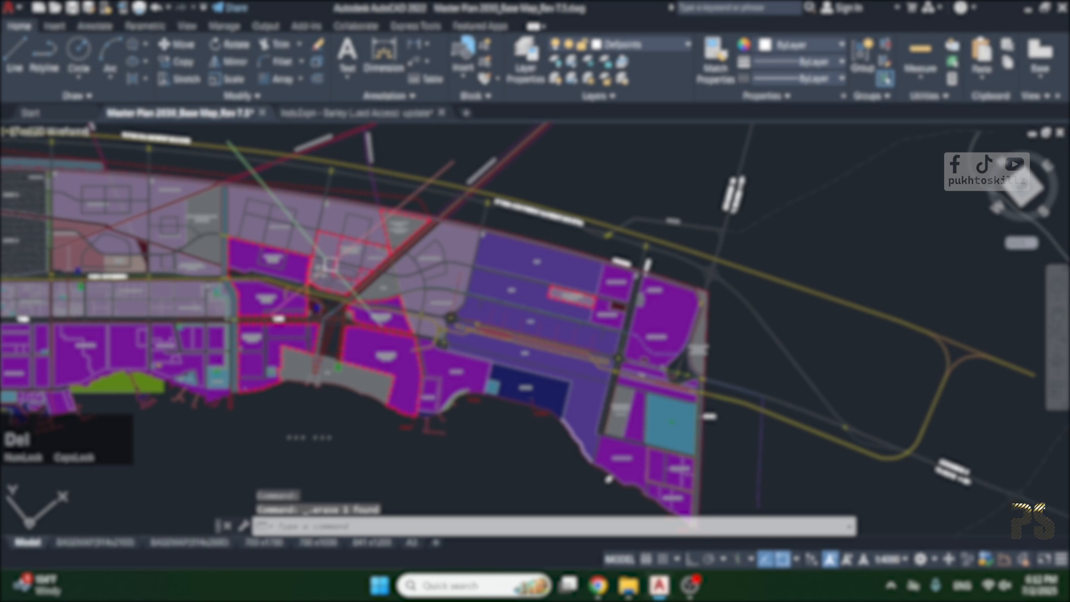
Step: Compare the master plan with the Inds.Expn - Barley drawing, examining the loop interchange at the outer boundary in both files
left_click(346, 113)
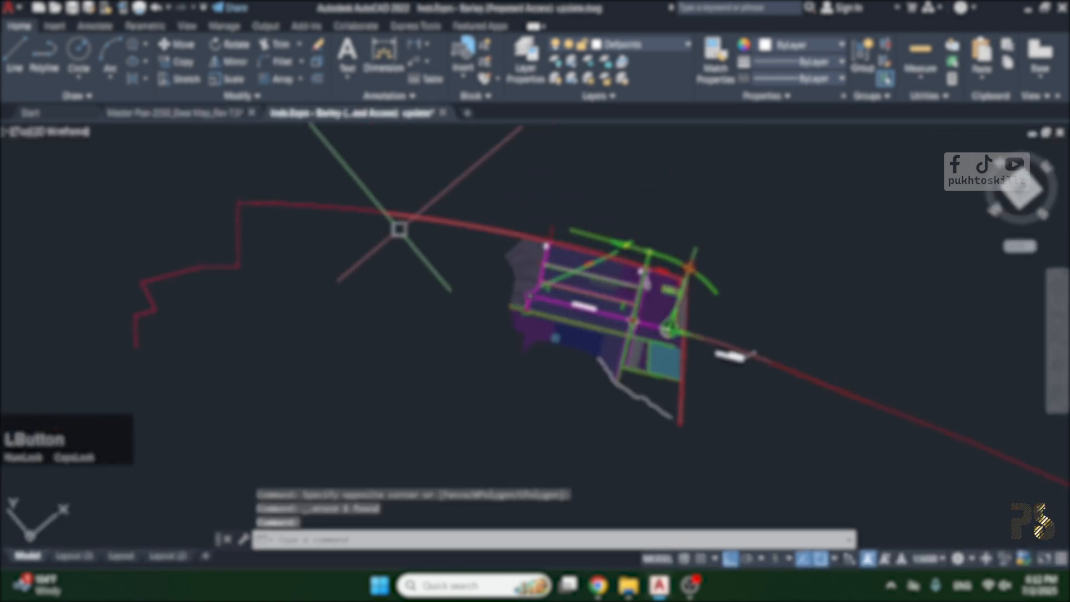
left_click(222, 113)
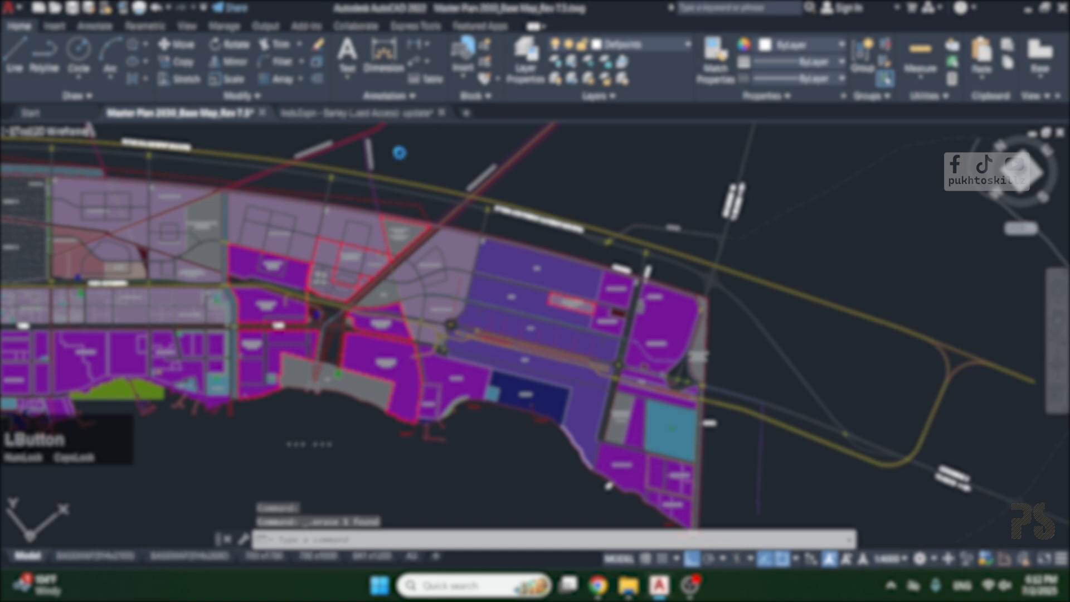
left_click(351, 113)
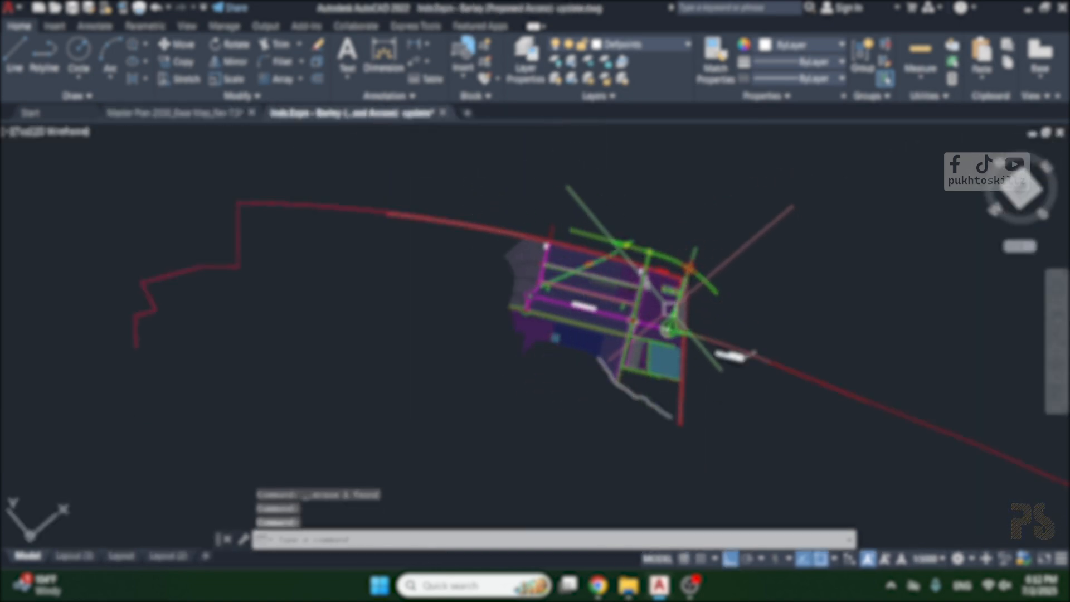
scroll(669, 328, "up", 2)
scroll(567, 296, "down", 4)
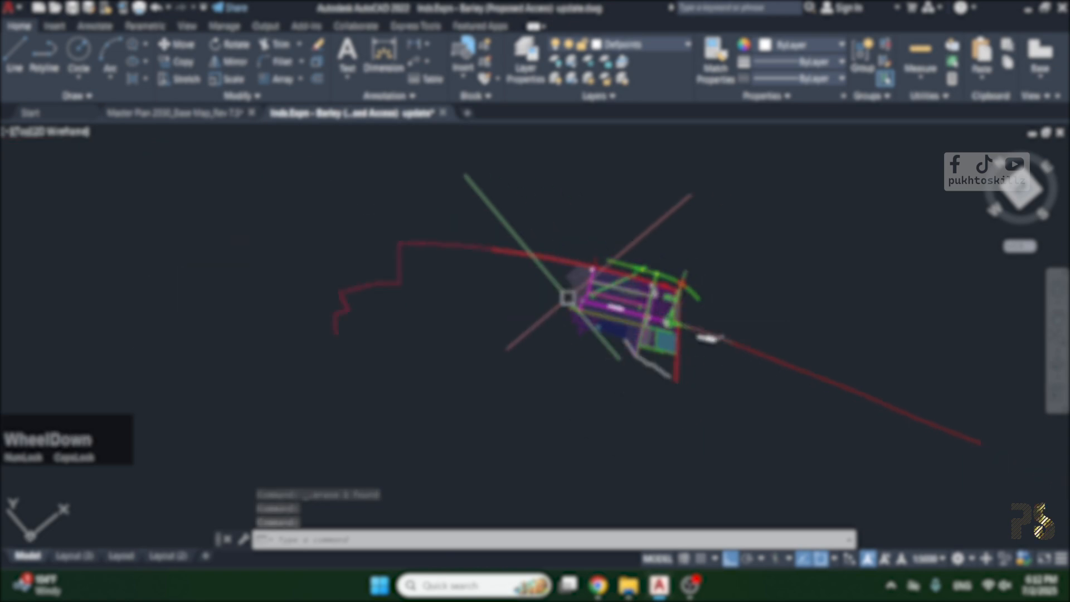
scroll(674, 312, "up", 4)
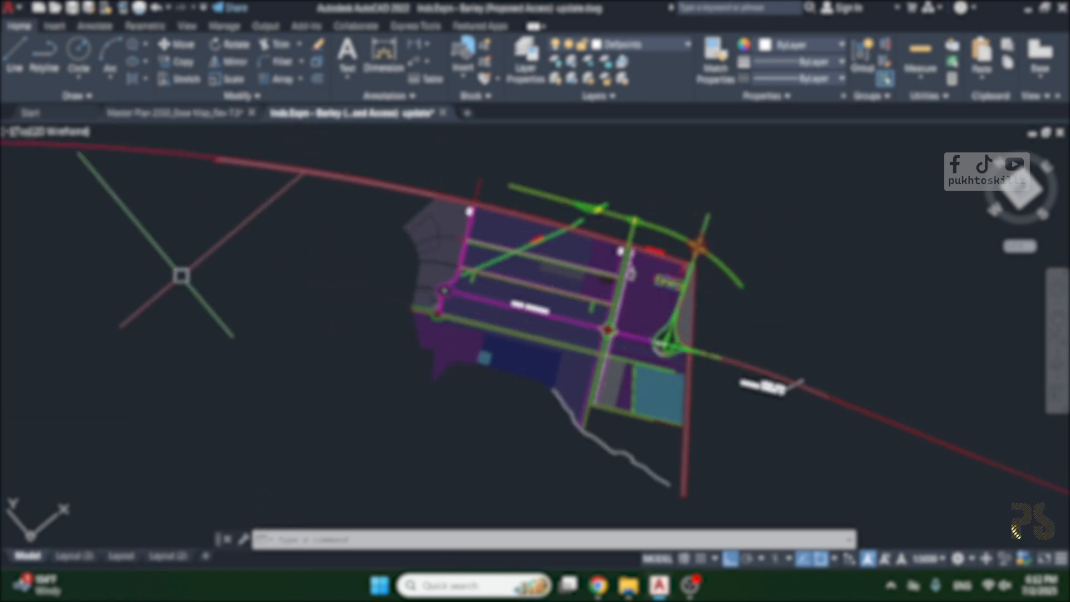
left_click(183, 114)
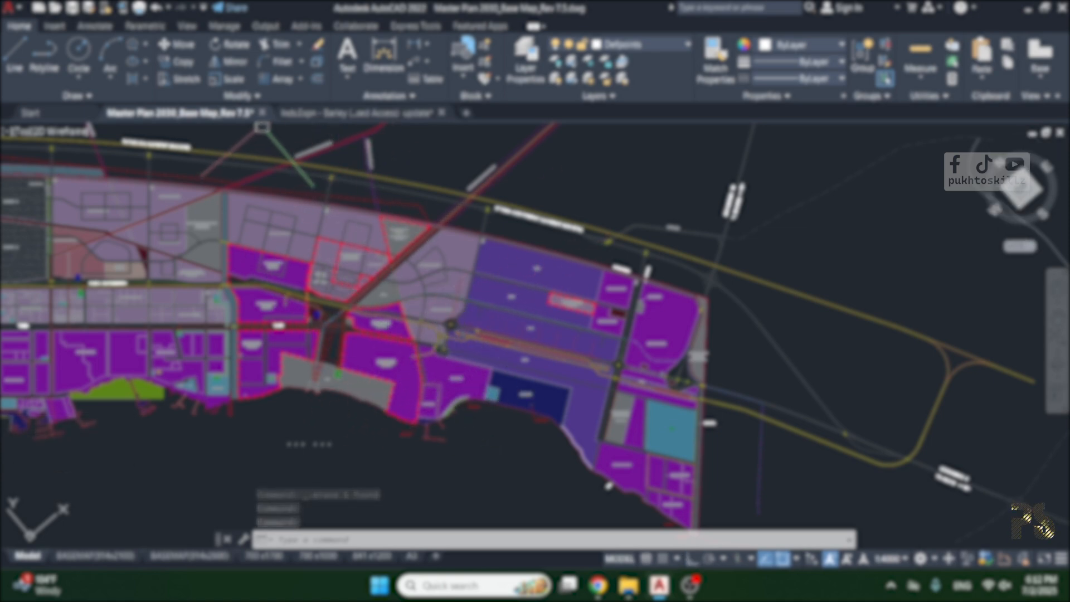
left_click(318, 118)
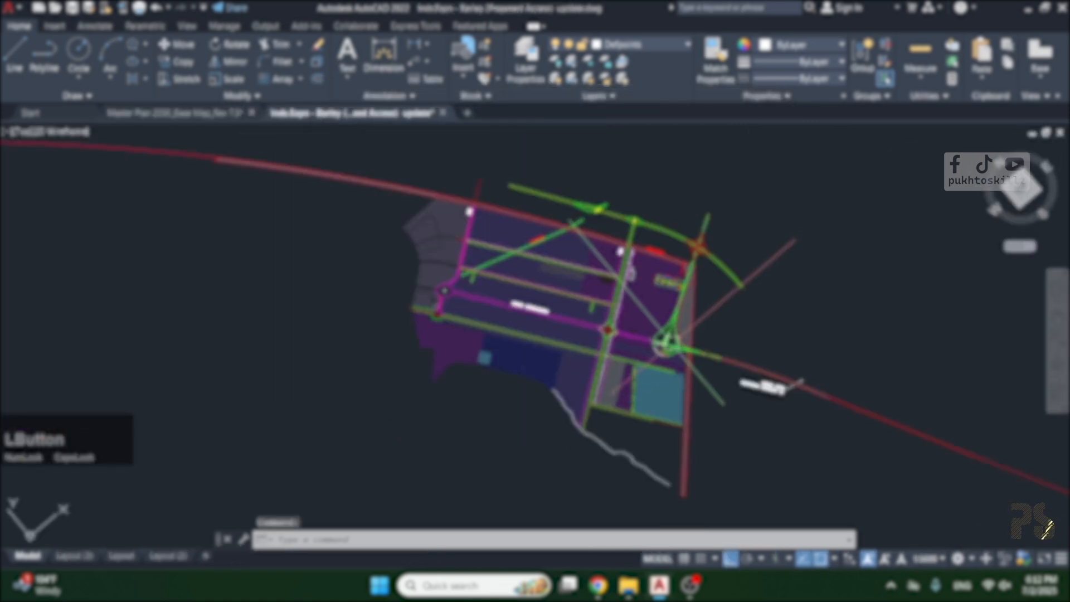
scroll(676, 342, "up", 5)
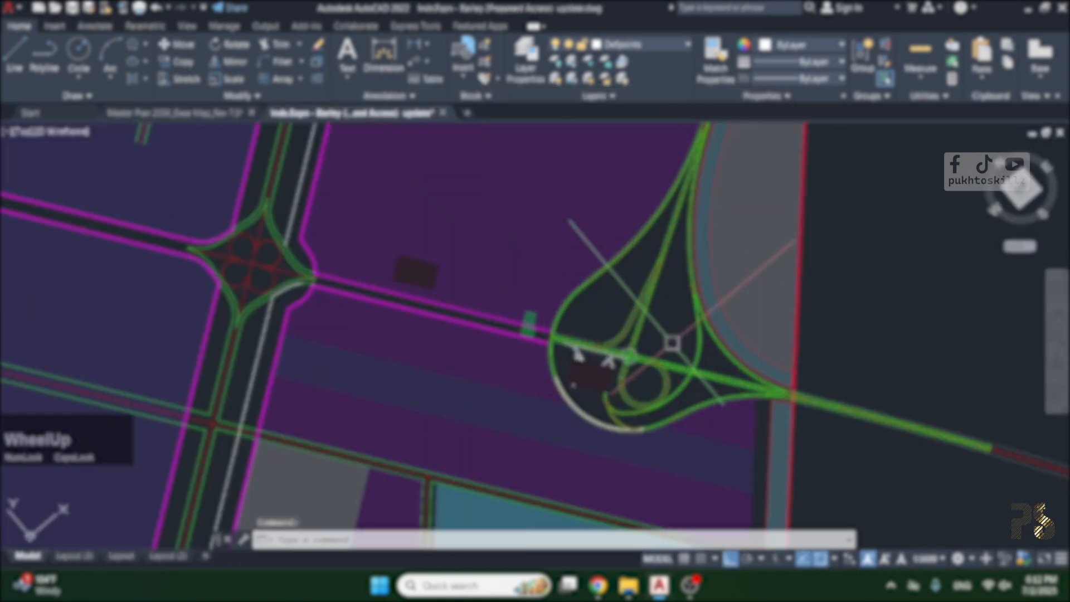
Step: Draw a circle inside the loop ramp of the master plan's outer-boundary interchange and copy it to the clipboard
left_click(159, 114)
scroll(684, 382, "up", 5)
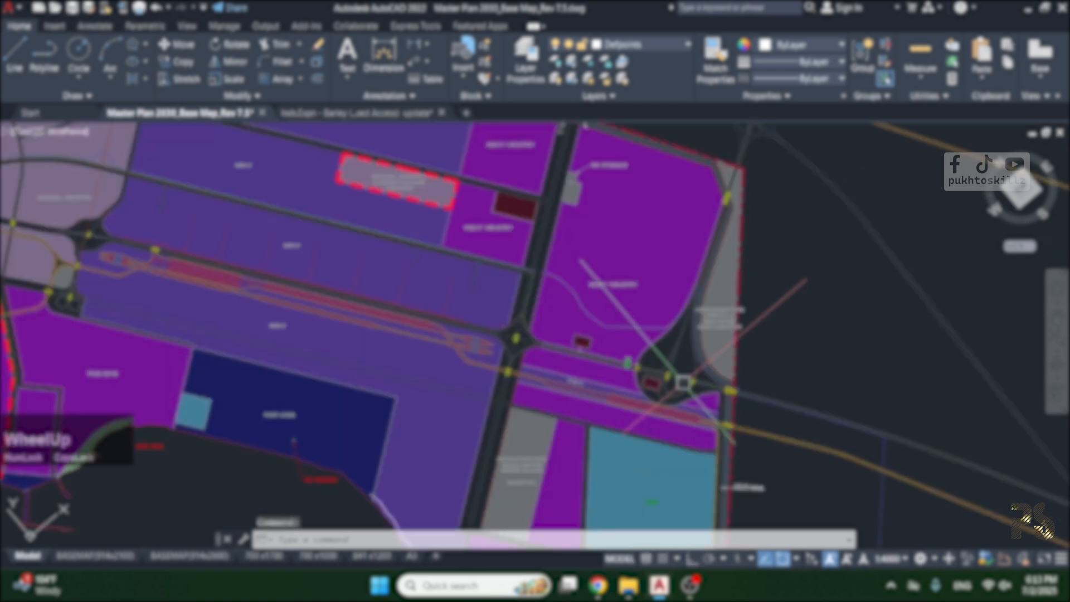
scroll(446, 329, "up", 5)
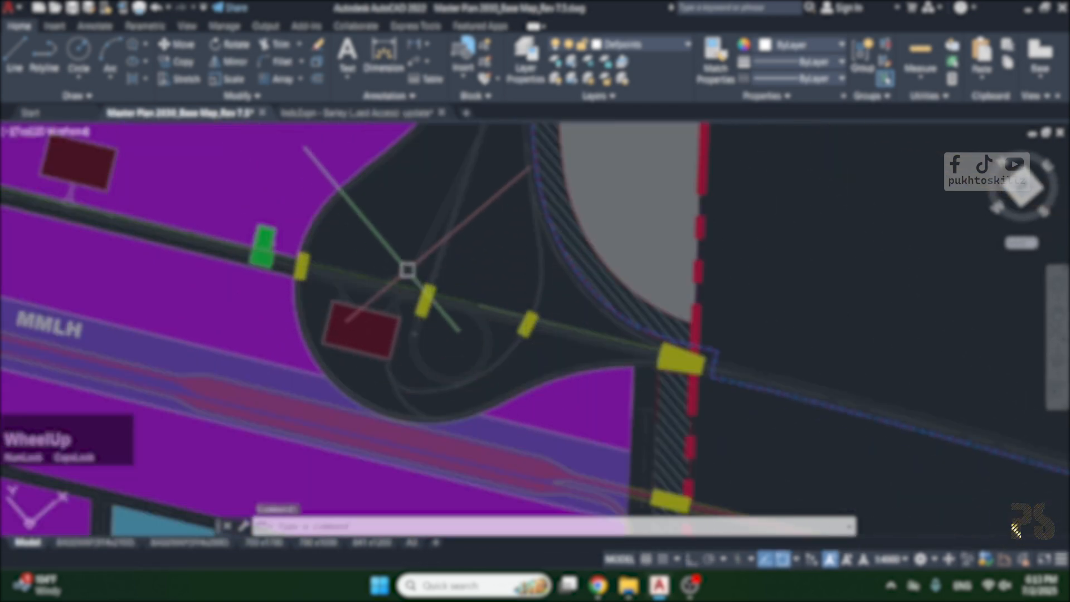
key("space")
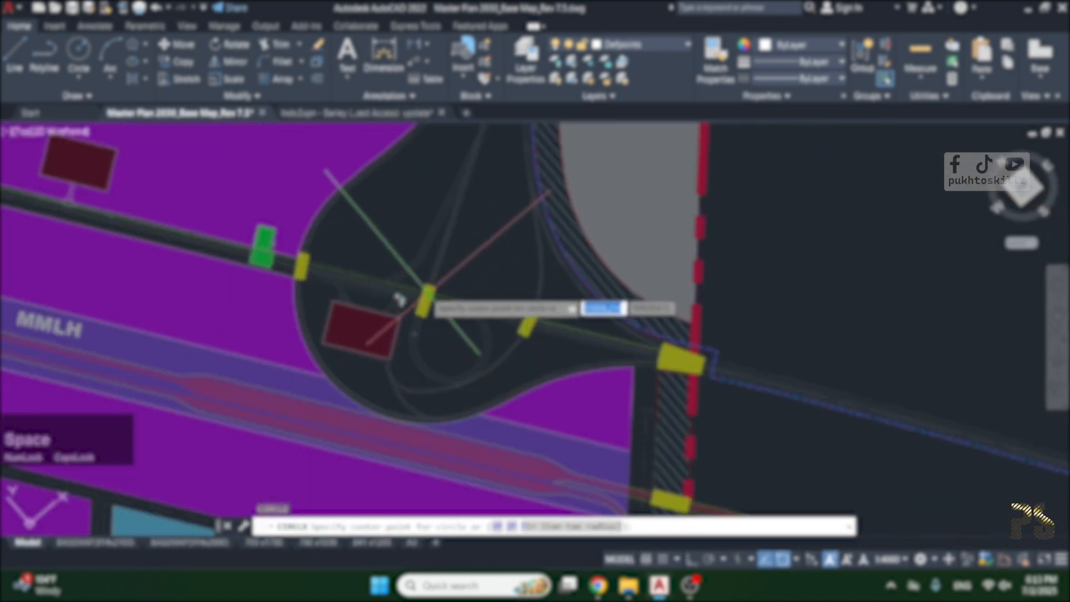
scroll(417, 300, "up", 3)
scroll(418, 289, "down", 3)
scroll(437, 328, "up", 5)
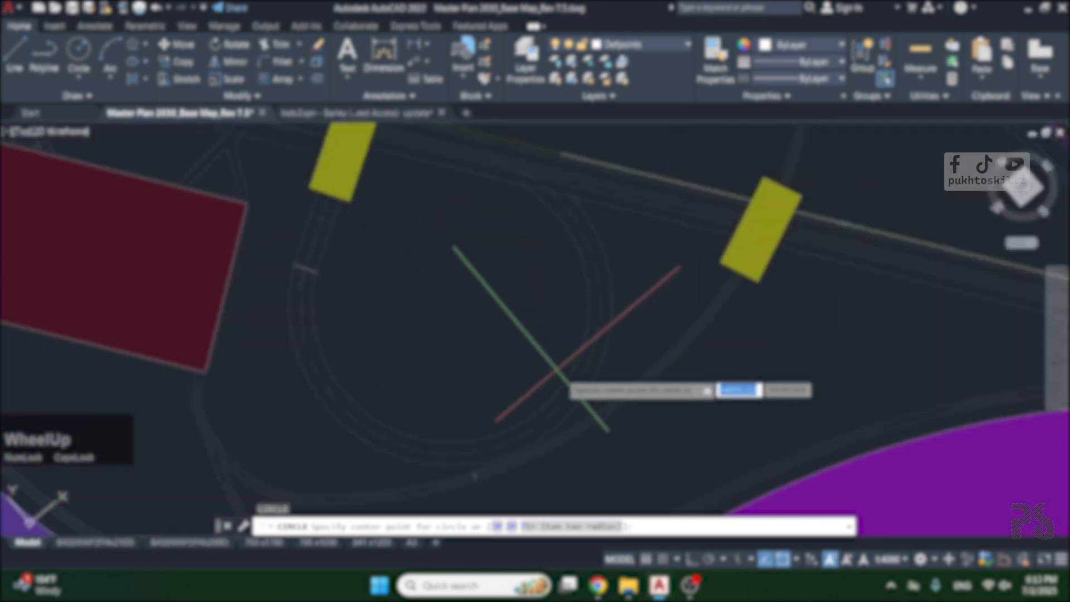
left_click(450, 303)
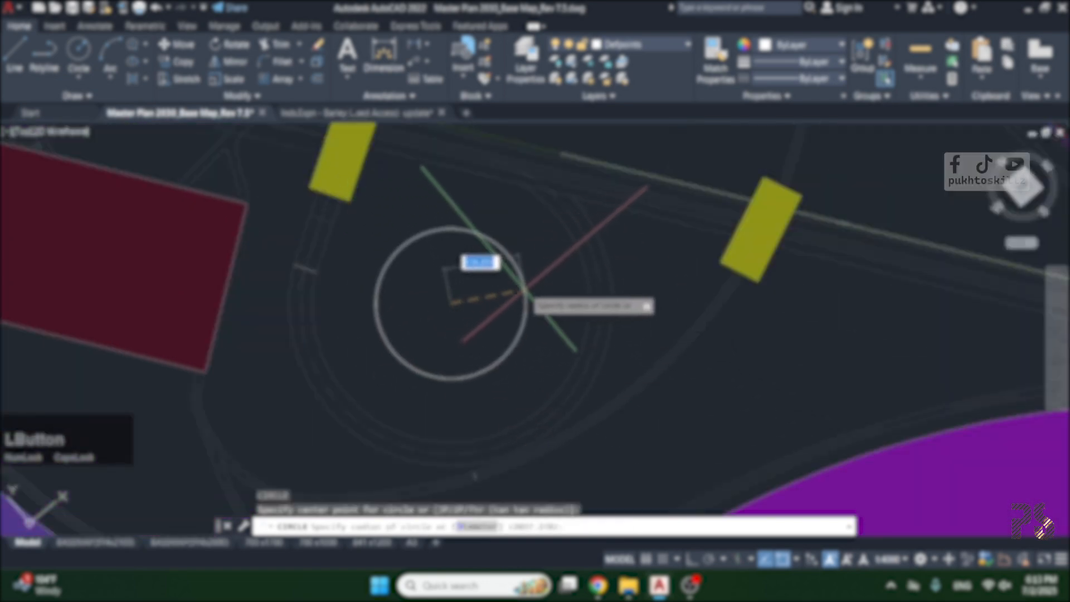
left_click(539, 284)
left_click(533, 253)
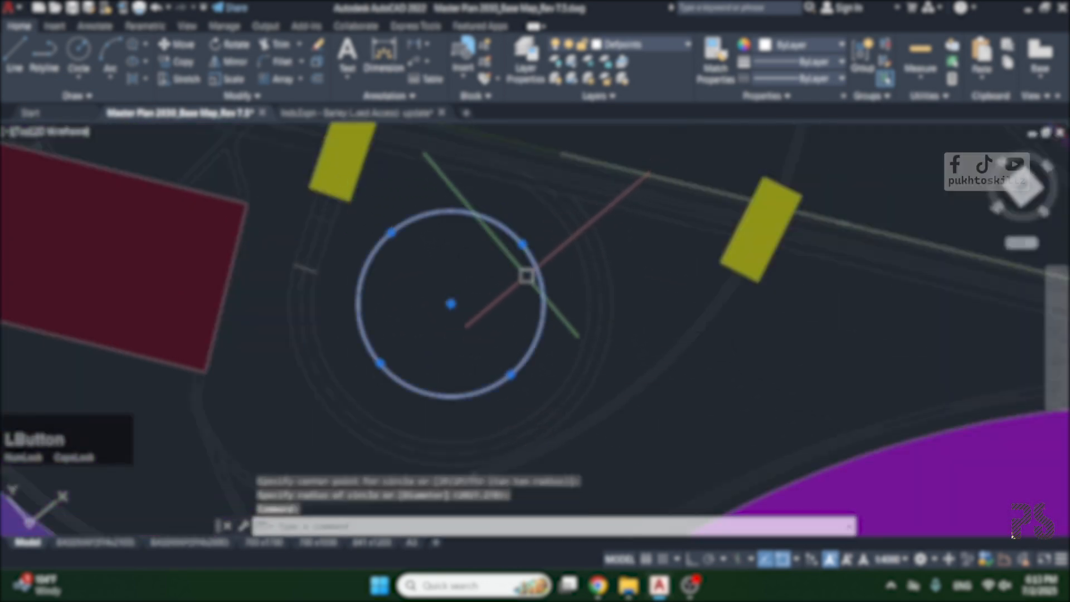
key("ctrl+c")
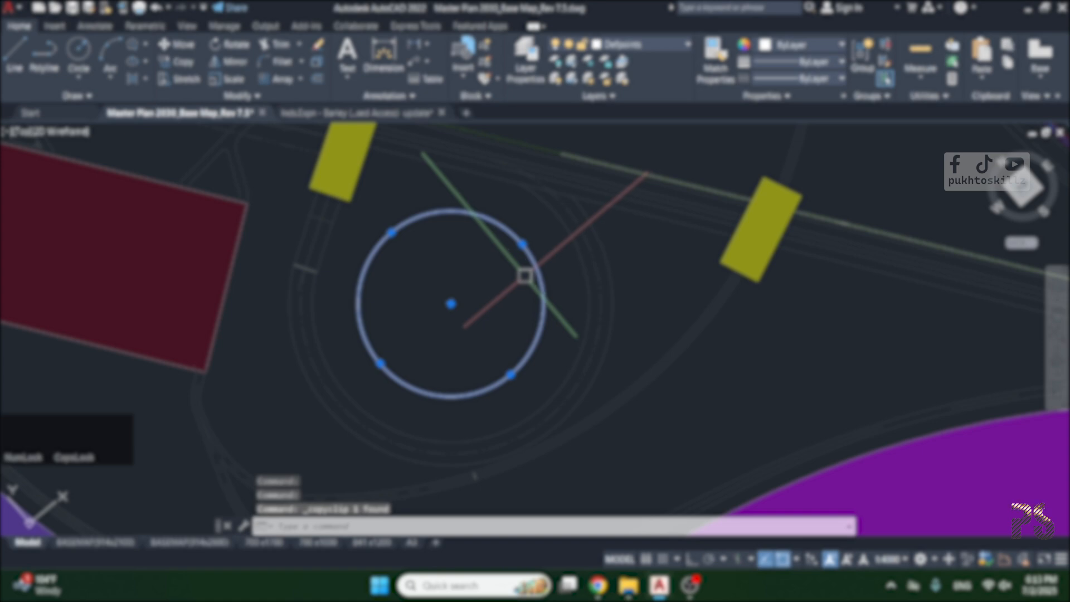
Step: Paste the copied circle into the Inds.Expn - Barley drawing at a free point outside the red outer boundary
left_click(413, 113)
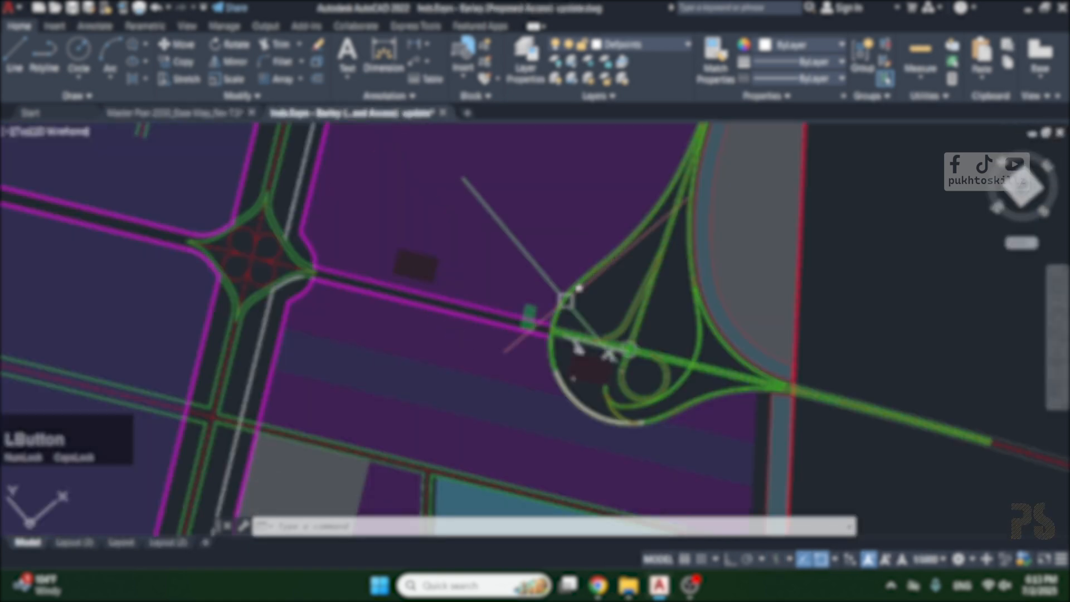
scroll(518, 342, "down", 4)
scroll(543, 345, "up", 4)
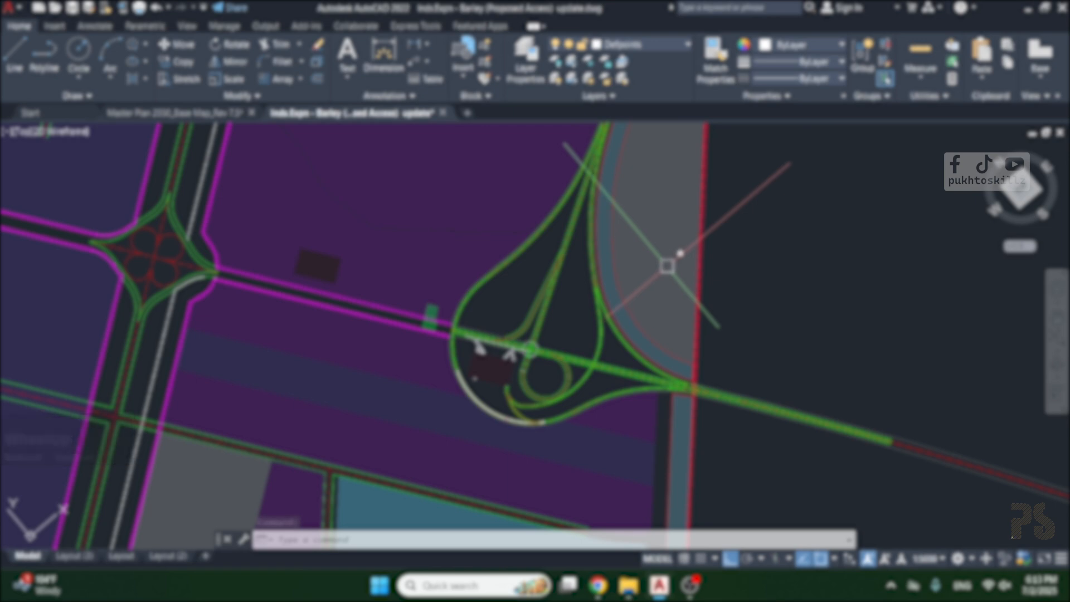
key("ctrl+v")
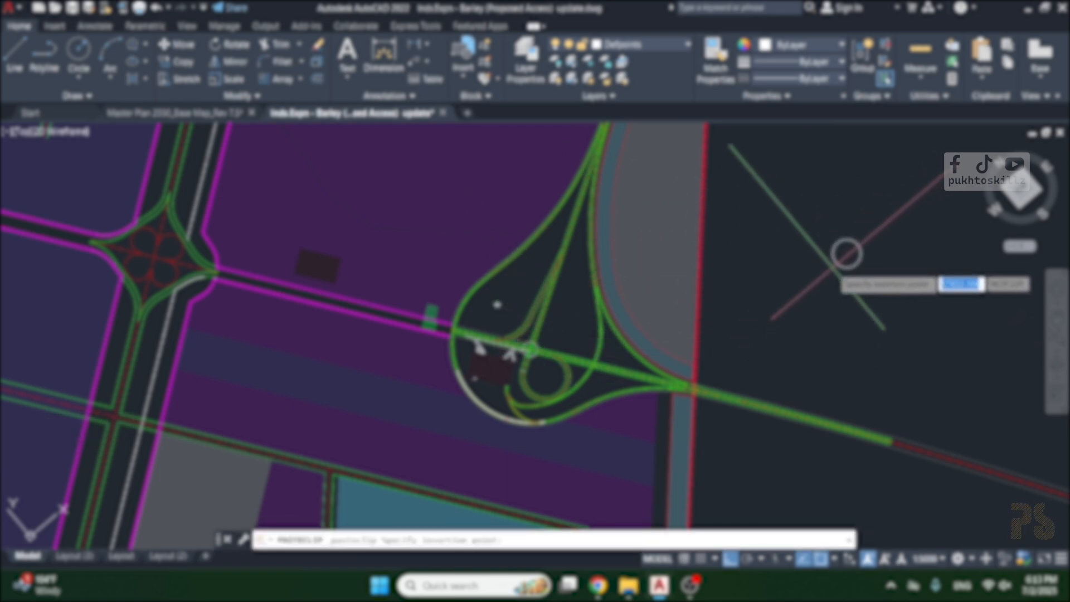
left_click(833, 267)
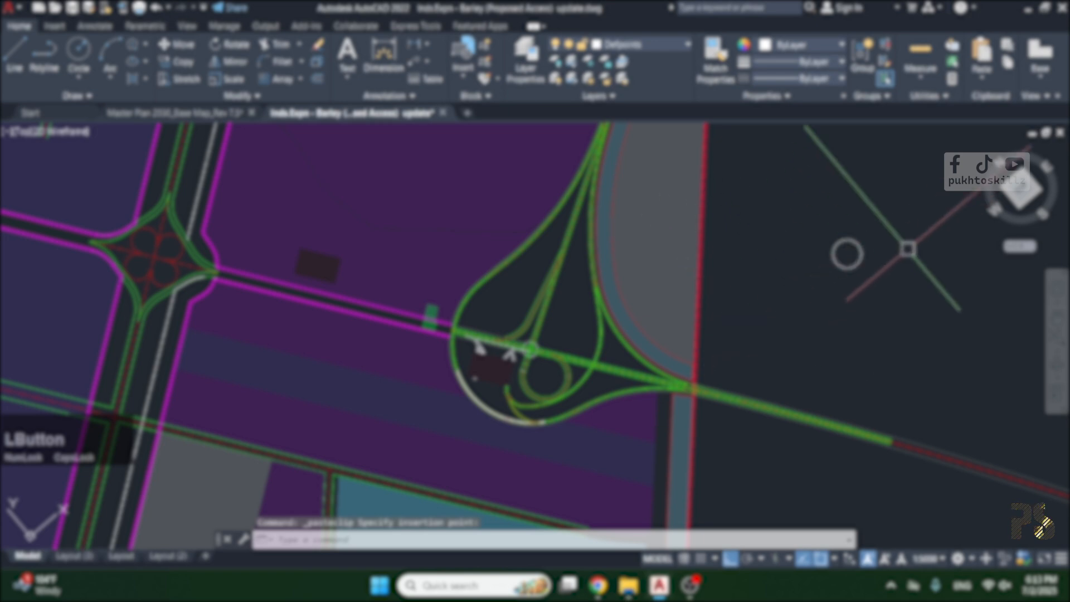
Step: Paste the circle to its original coordinates in the Barley drawing and inspect its position inside the loop ramp
left_click(982, 83)
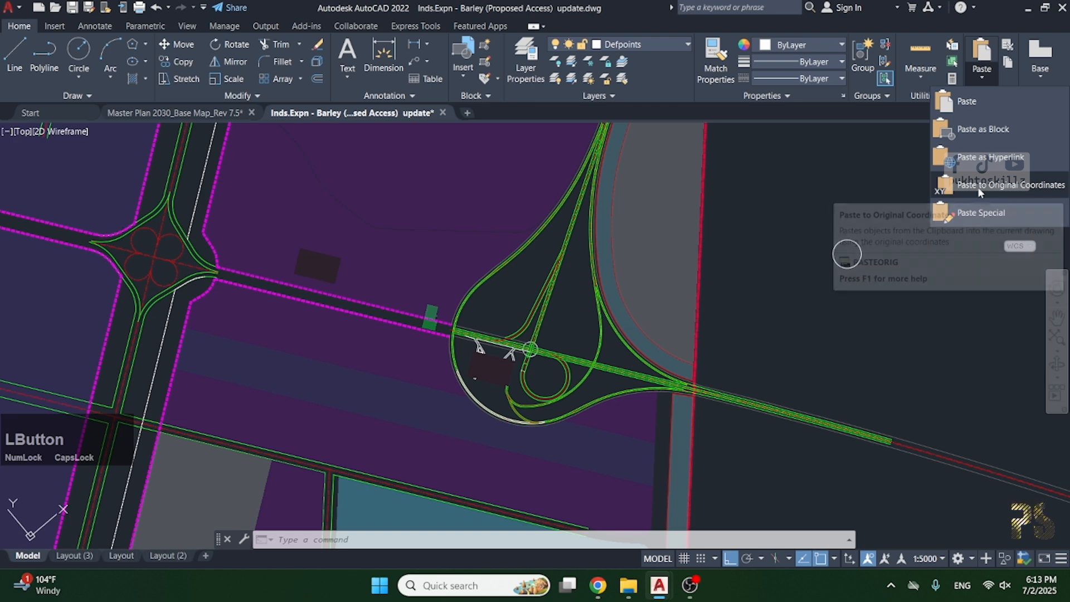
left_click(1020, 189)
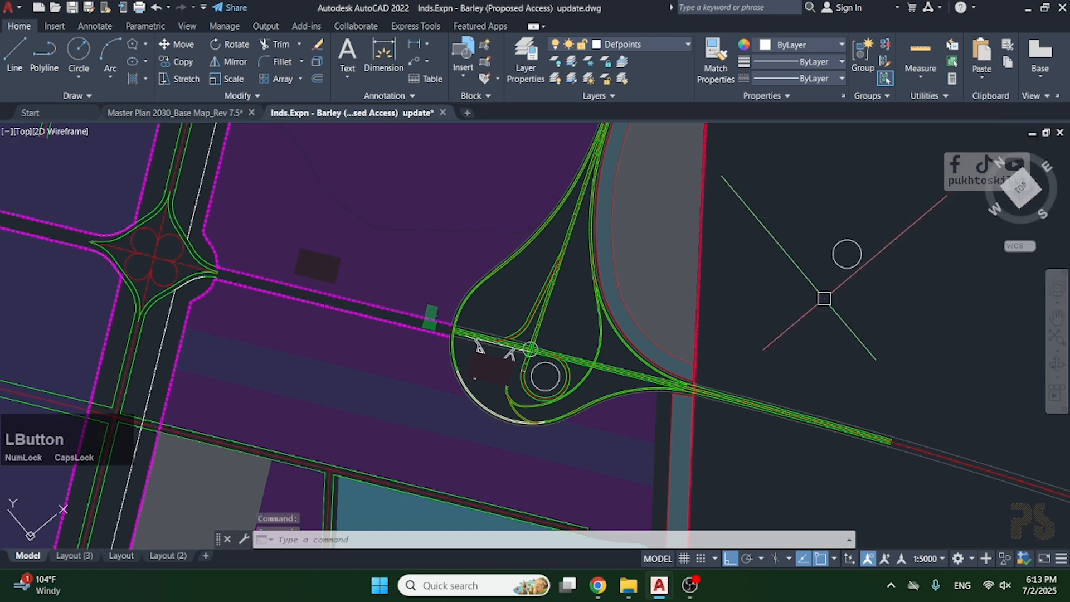
scroll(551, 370, "up", 5)
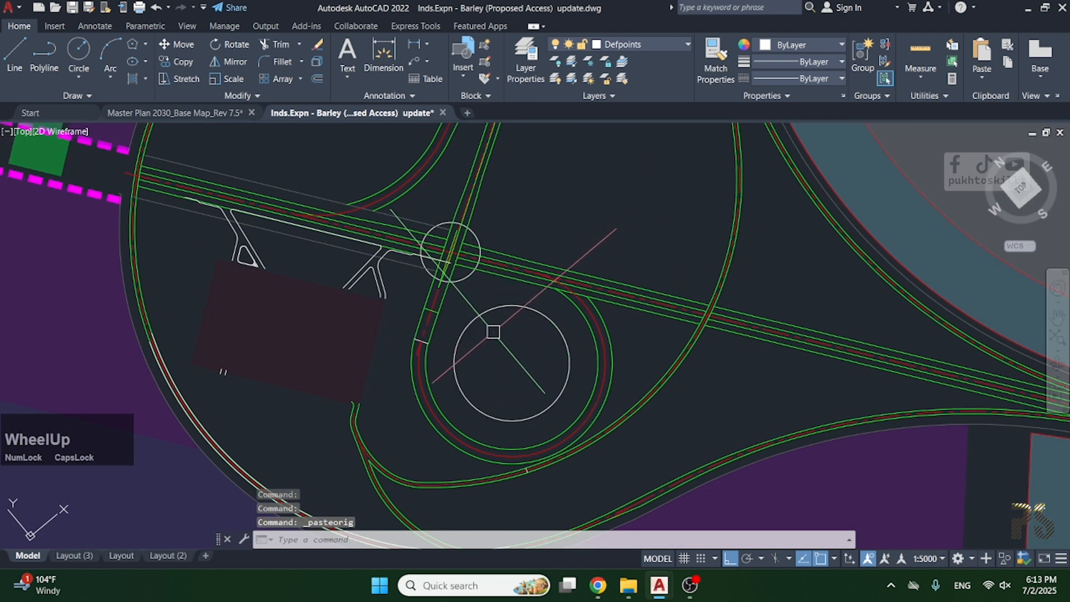
scroll(562, 298, "down", 3)
scroll(515, 271, "up", 5)
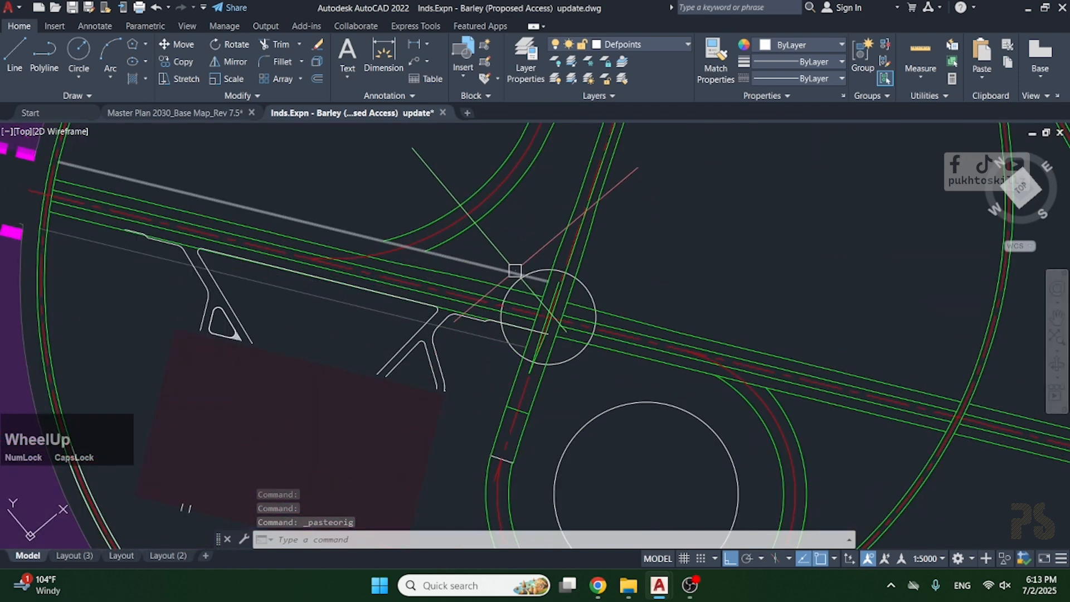
Step: Erase the circle at the road crossing, the circle inside the loop ramp and the circle outside the boundary
left_click(520, 275)
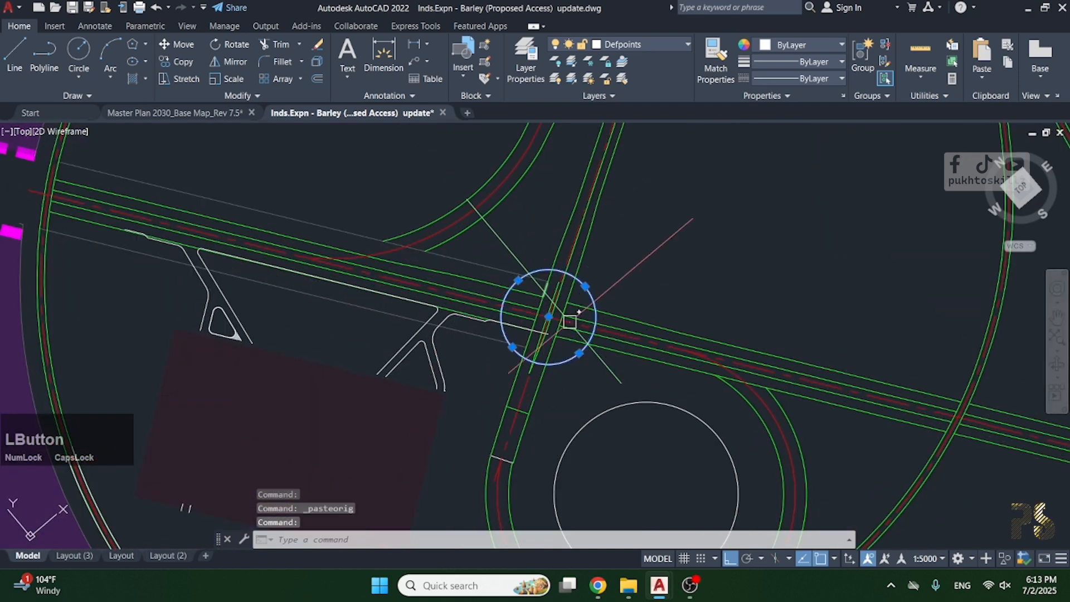
key("Delete")
left_click(631, 397)
scroll(511, 279, "down", 3)
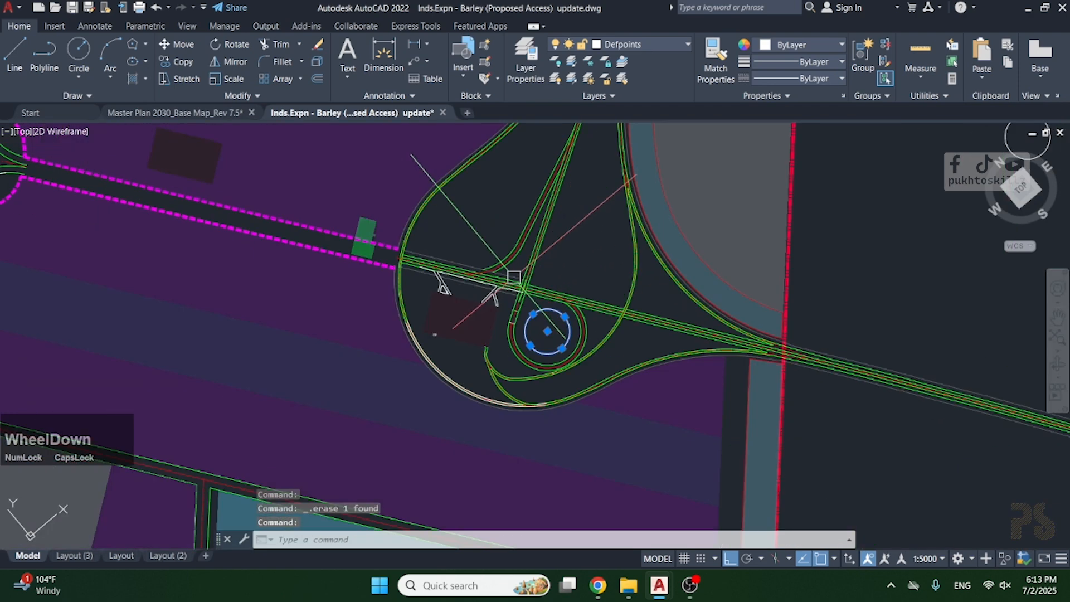
key("Delete")
scroll(558, 328, "down", 2)
left_click(702, 260)
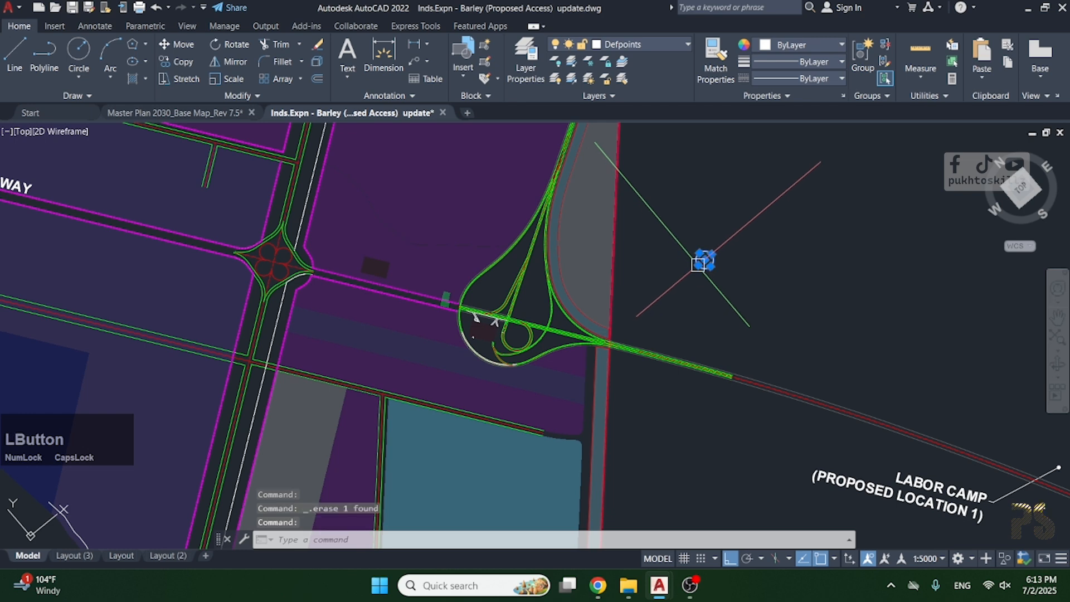
key("Delete")
scroll(674, 284, "down", 3)
scroll(660, 257, "up", 2)
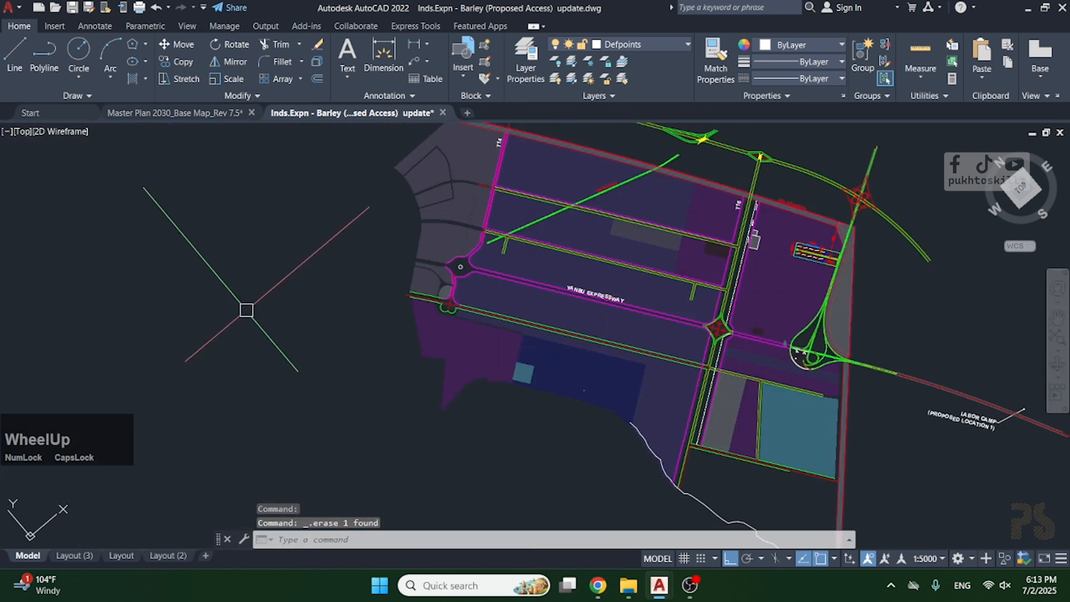
Step: Copy the two neighbouring red dashed plot boundaries in the western part of the Master Plan 2030 base map
left_click(189, 117)
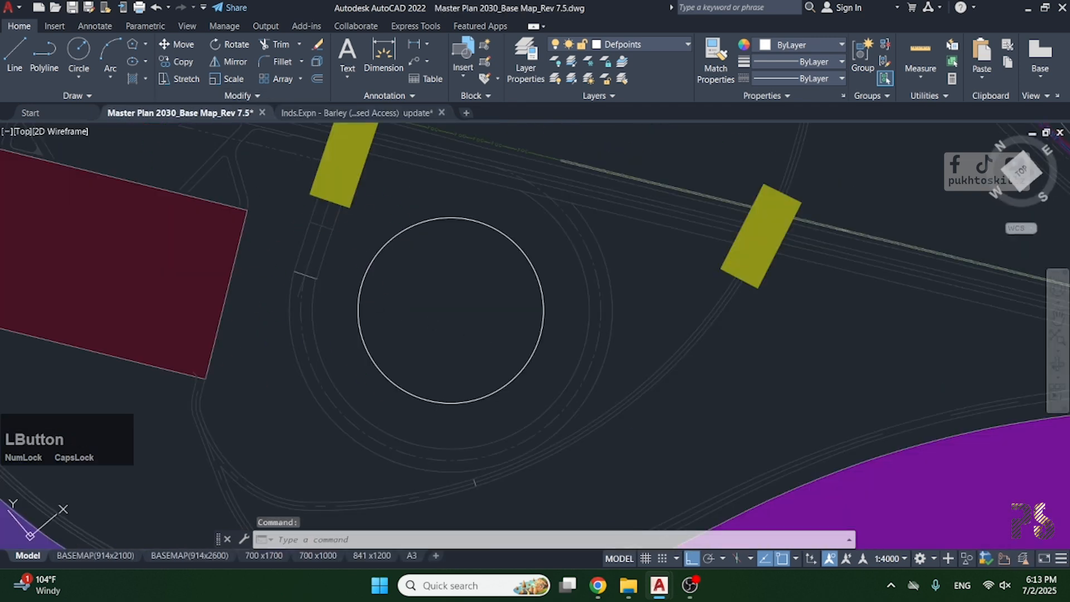
scroll(436, 304, "down", 1)
scroll(470, 318, "down", 6)
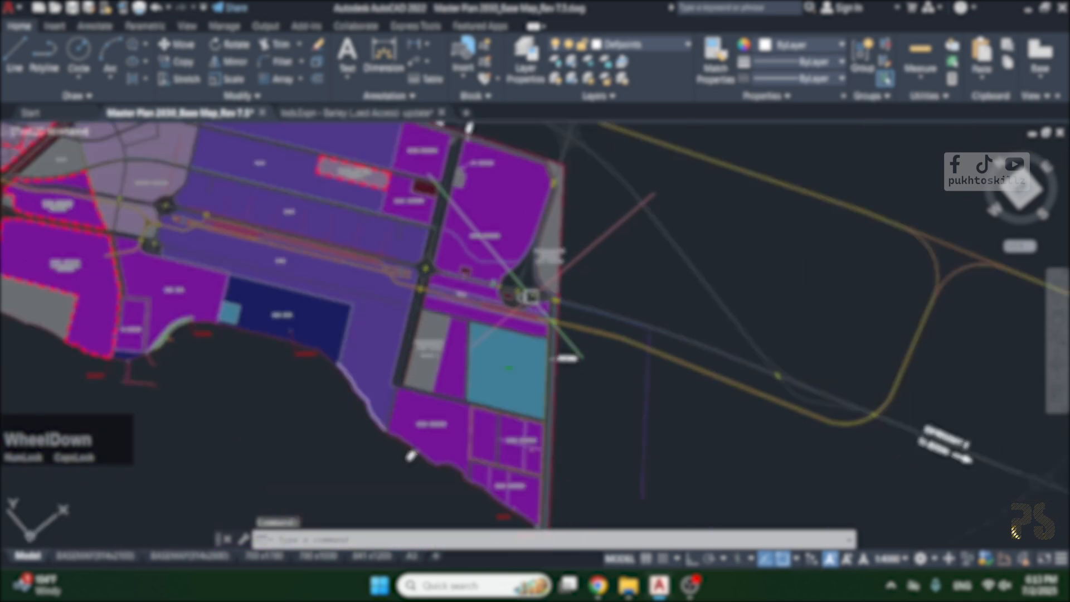
scroll(418, 283, "up", 4)
left_click(313, 273)
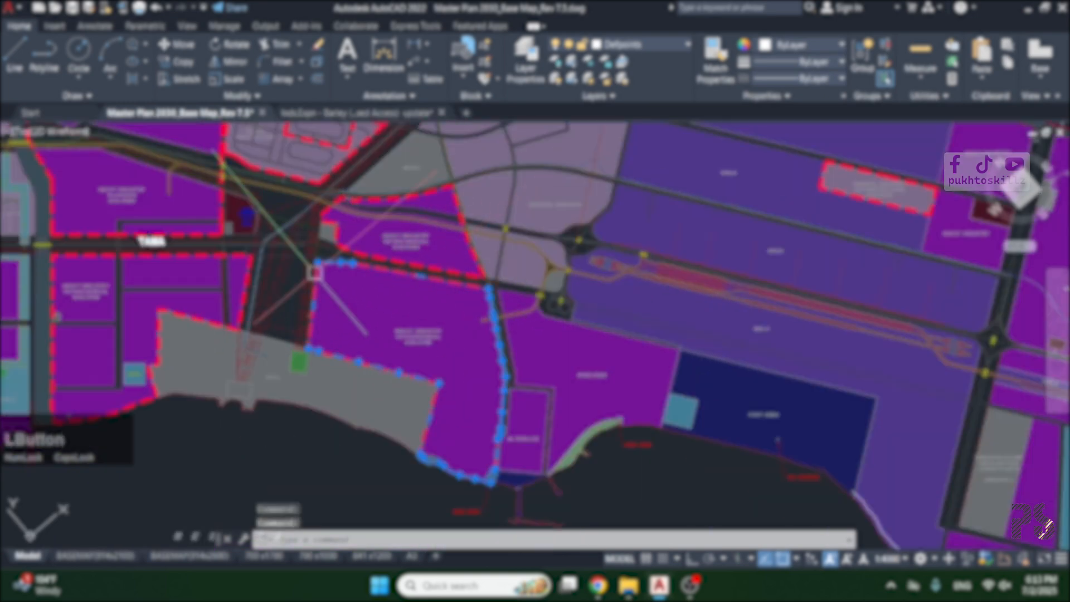
left_click(329, 228)
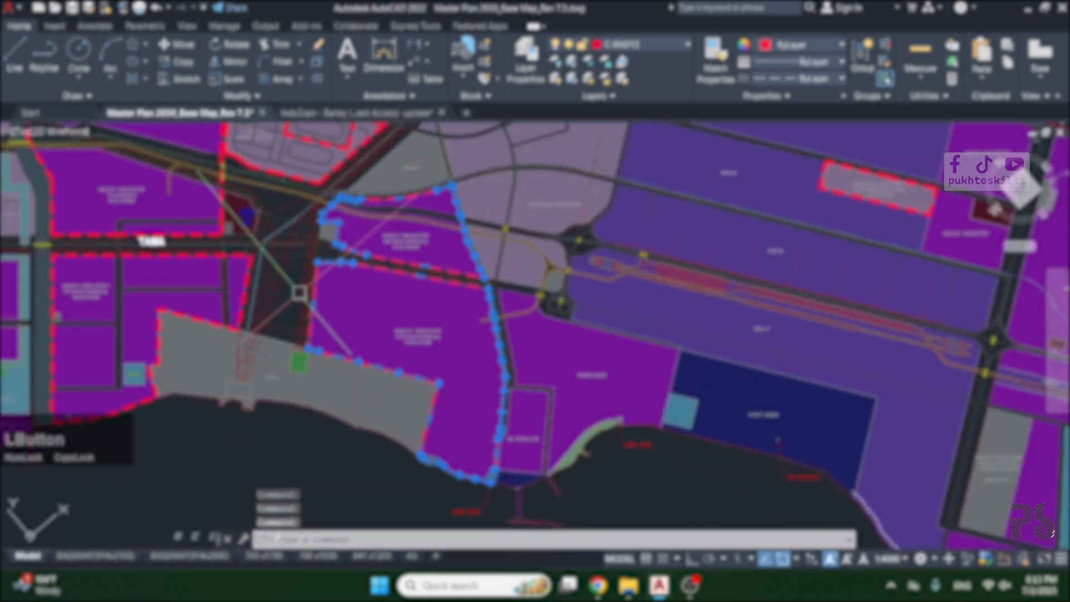
key("ctrl+c")
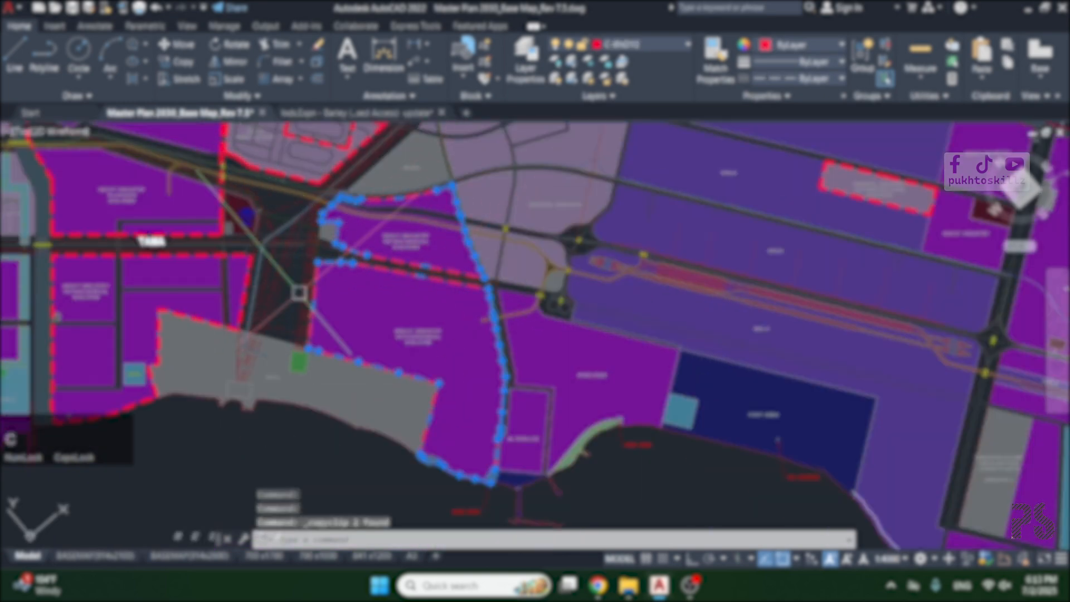
Step: Paste the two plot boundaries to their original coordinates in the Barley drawing and check where they sit
left_click(346, 116)
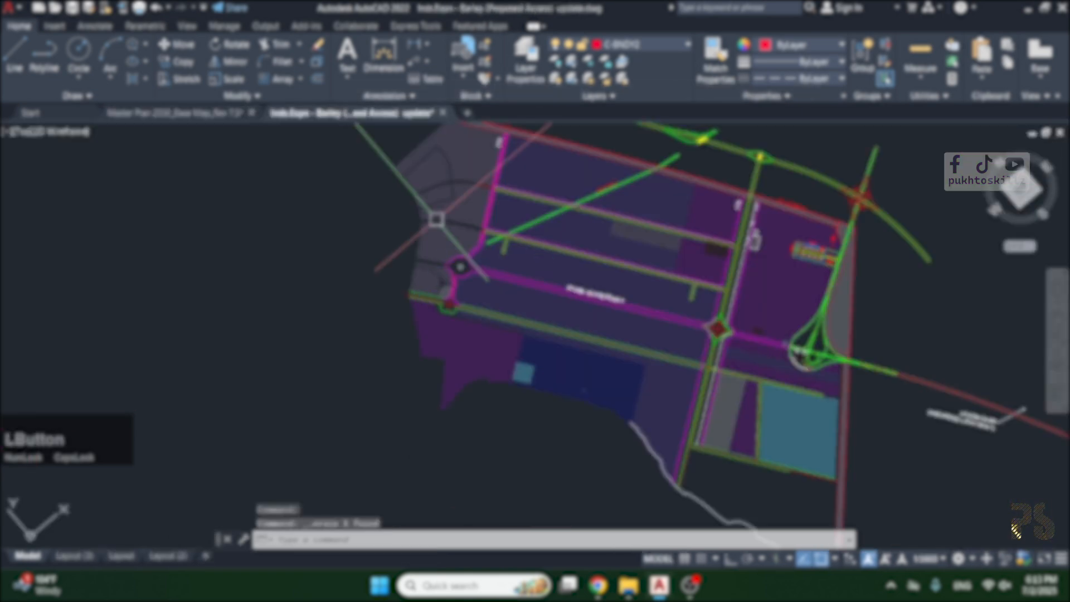
scroll(538, 271, "down", 4)
scroll(538, 271, "down", 2)
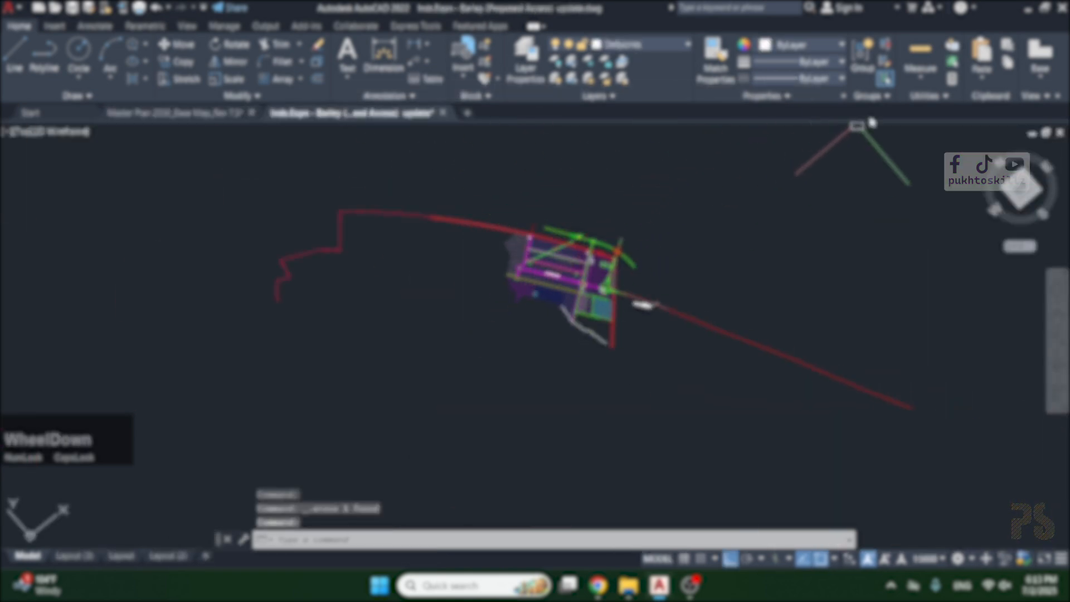
left_click(983, 79)
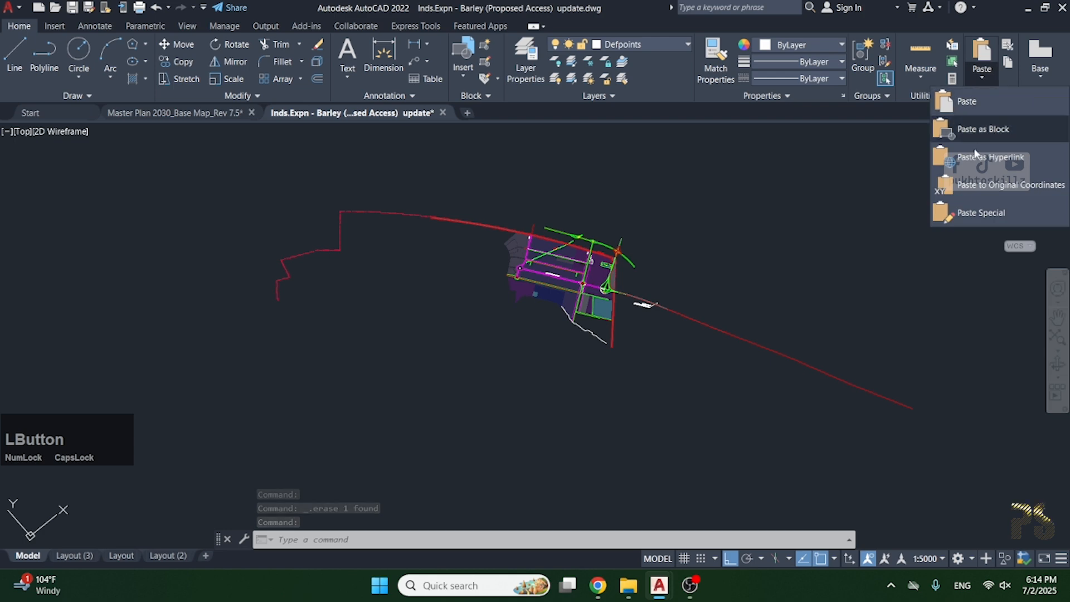
left_click(971, 188)
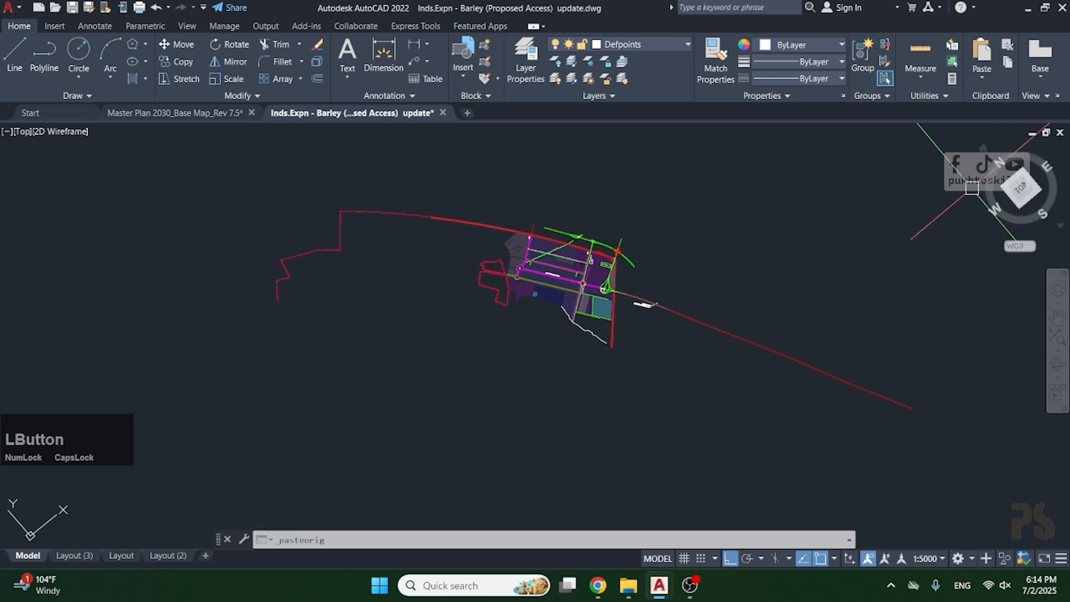
scroll(574, 271, "up", 5)
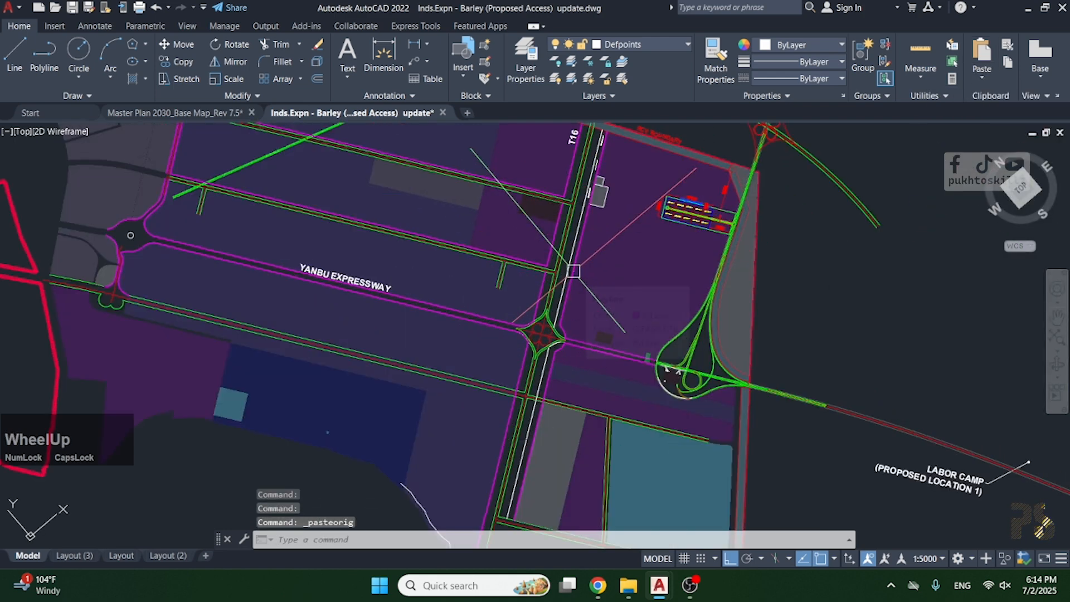
scroll(573, 271, "down", 4)
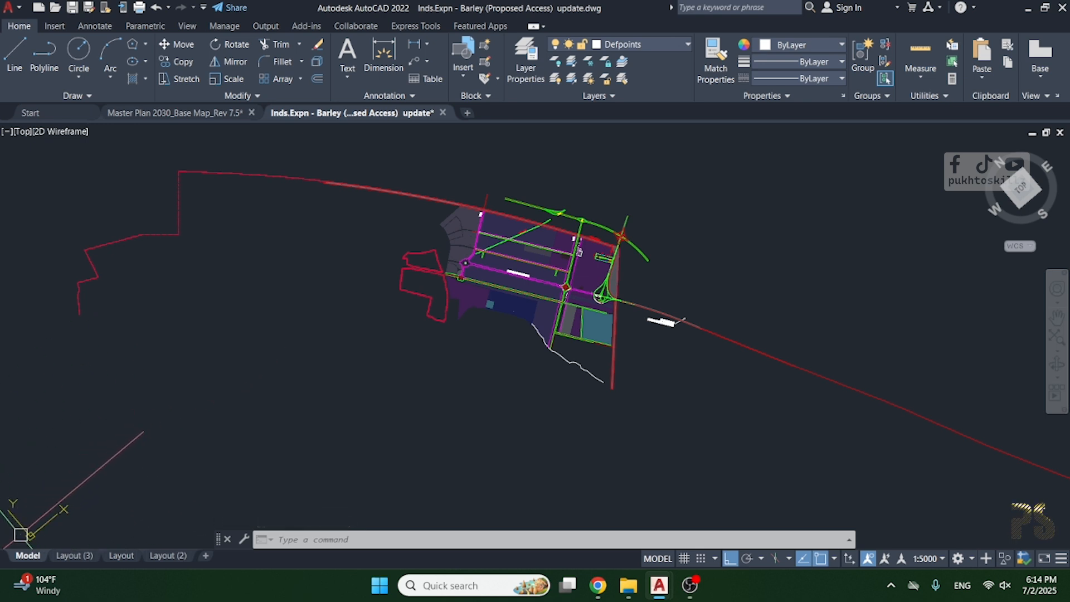
Step: Create a new blank drawing and return to the Inds.Expn - Barley drawing
left_click(468, 113)
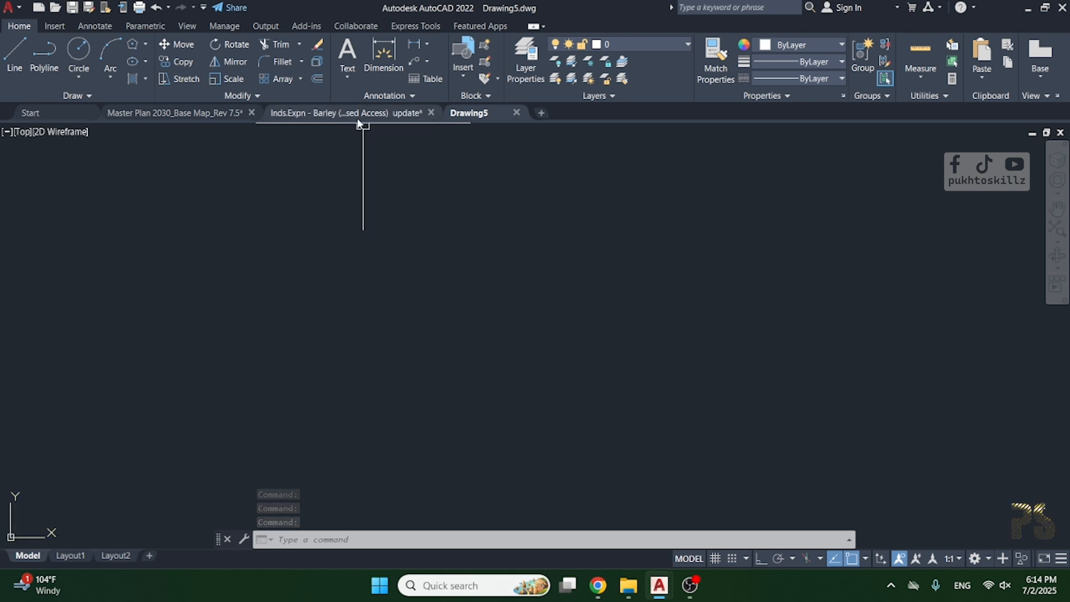
mouse_move(357, 119)
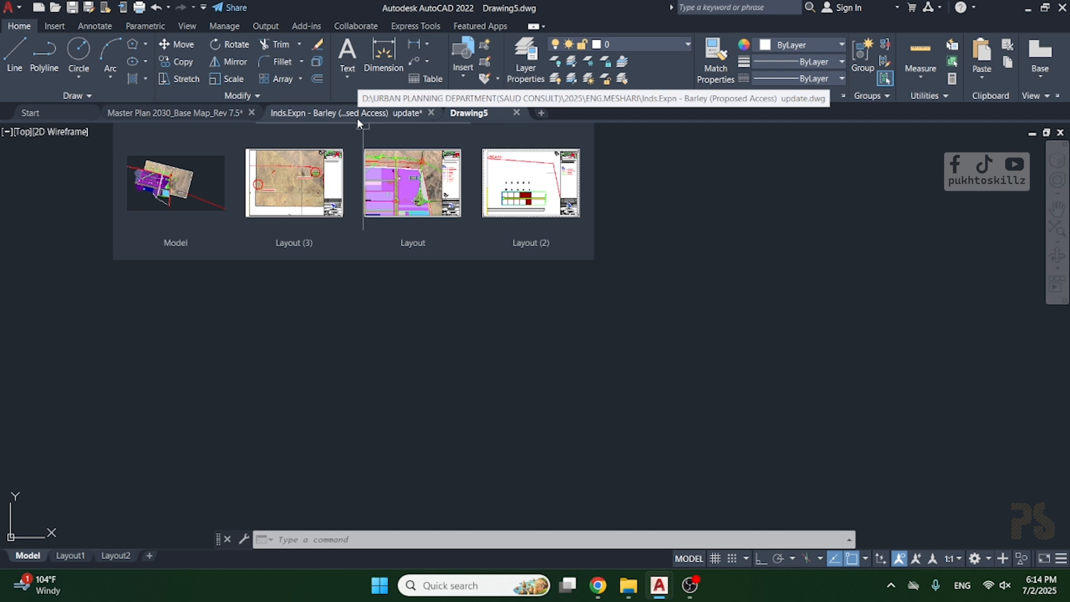
left_click(358, 118)
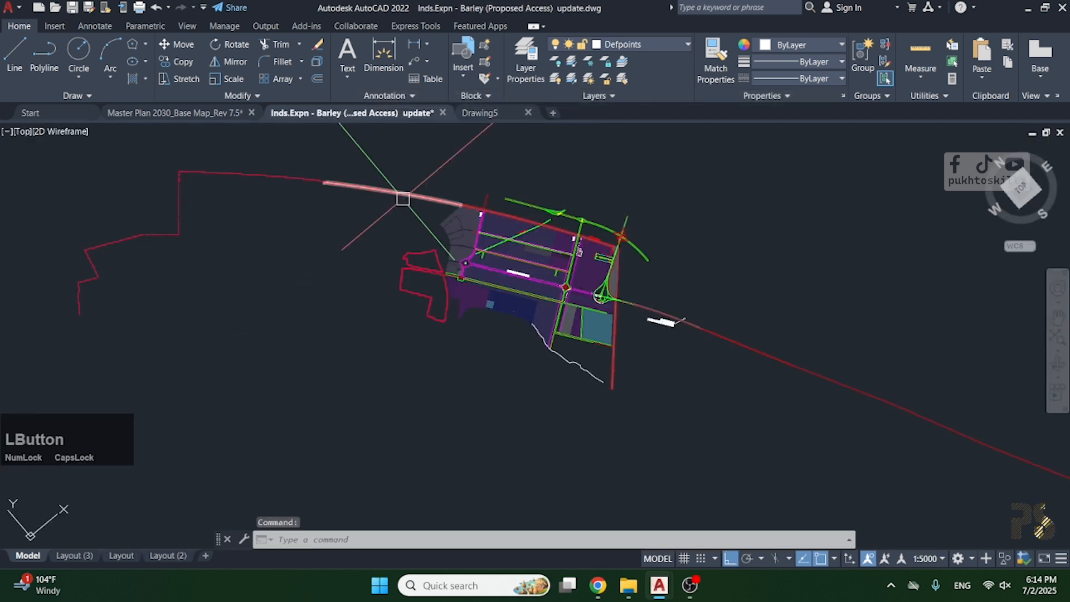